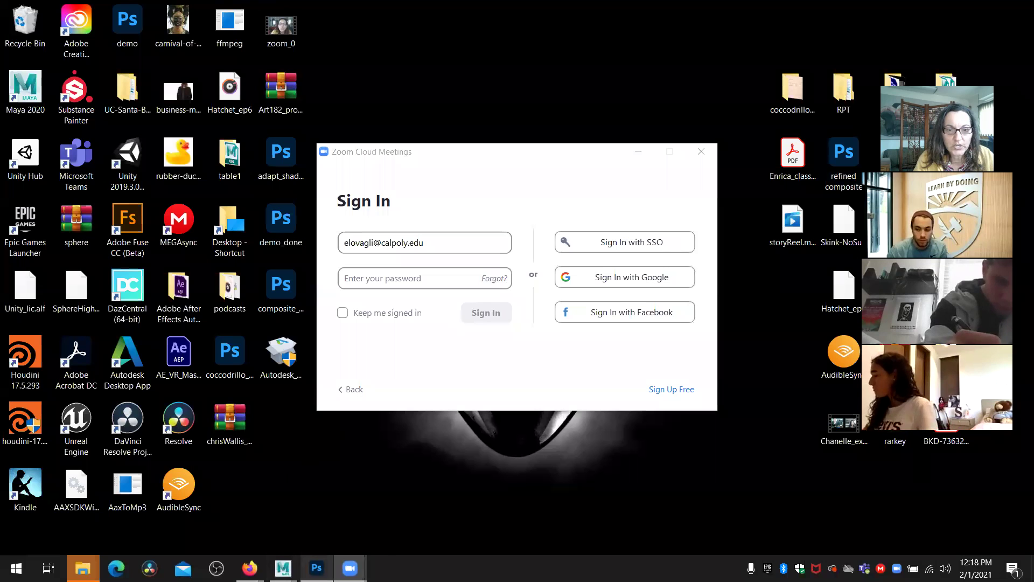
Switch to Maya, select the character mesh to display its UV layout, and widen the UV Editor.
mouse_move(283, 567)
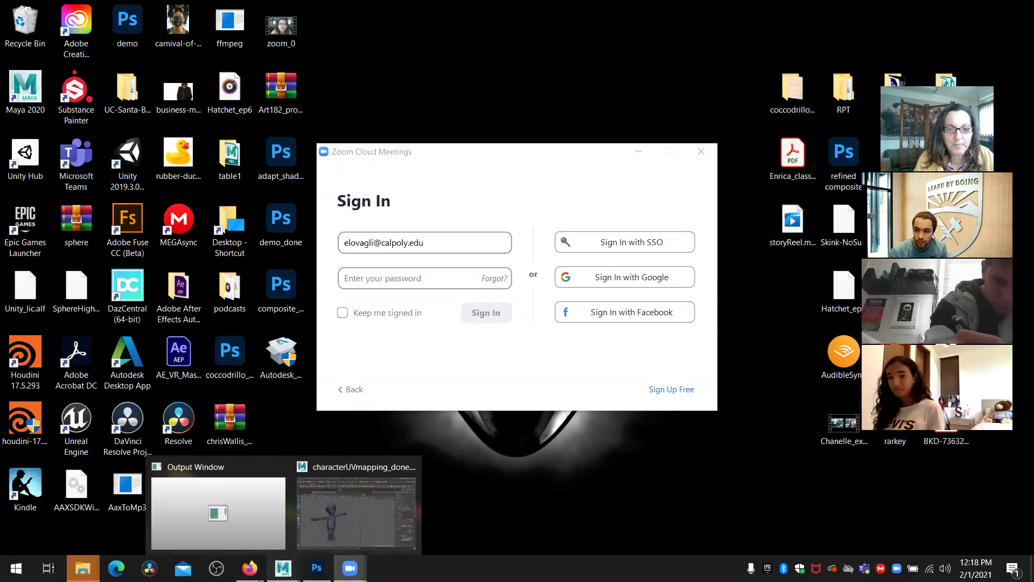
click(335, 501)
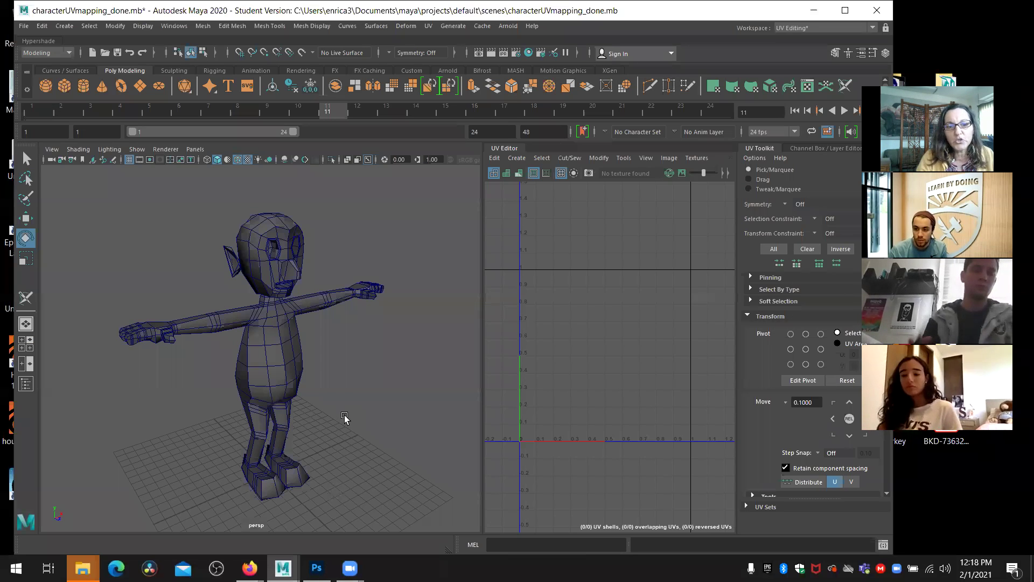
click(263, 369)
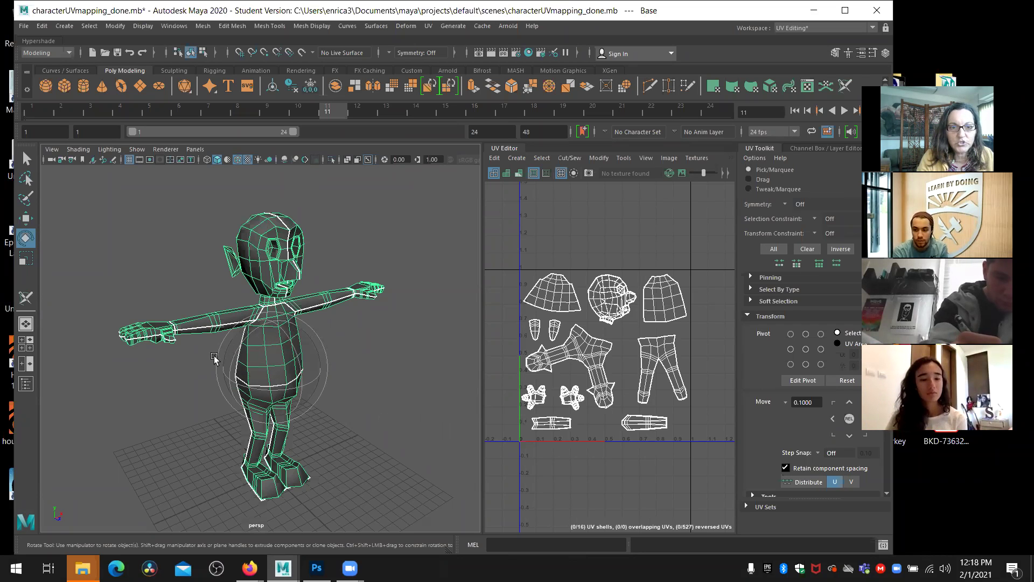
alt+drag(203, 374, 269, 302)
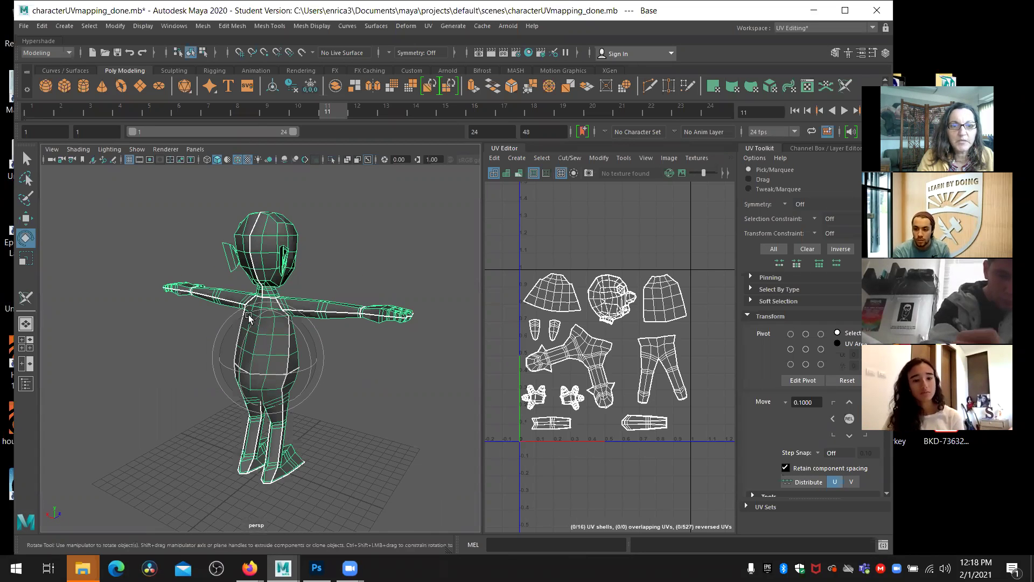
alt+drag(366, 277, 377, 302)
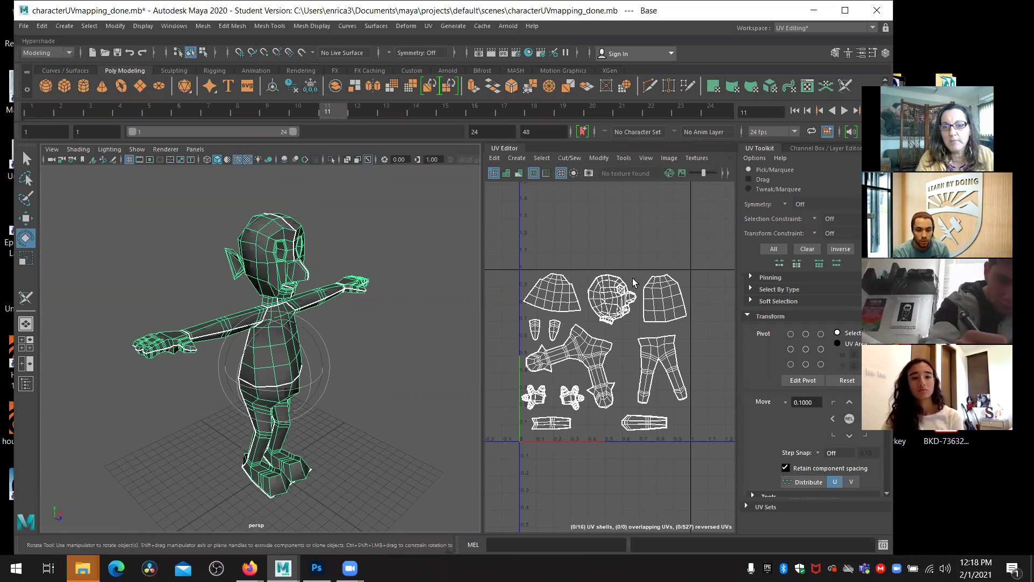
drag(482, 346, 424, 342)
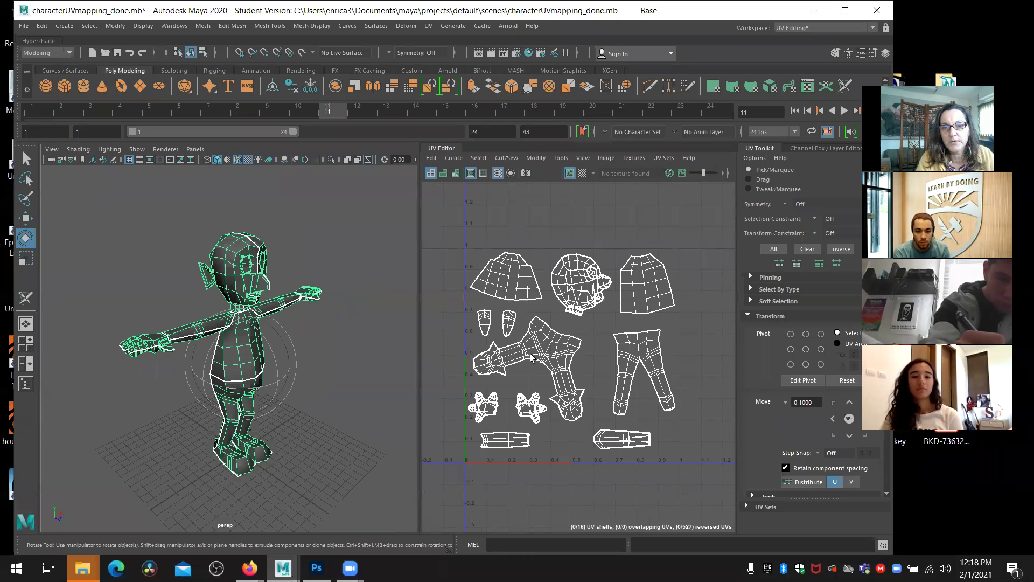
scroll(531, 357, up, 2)
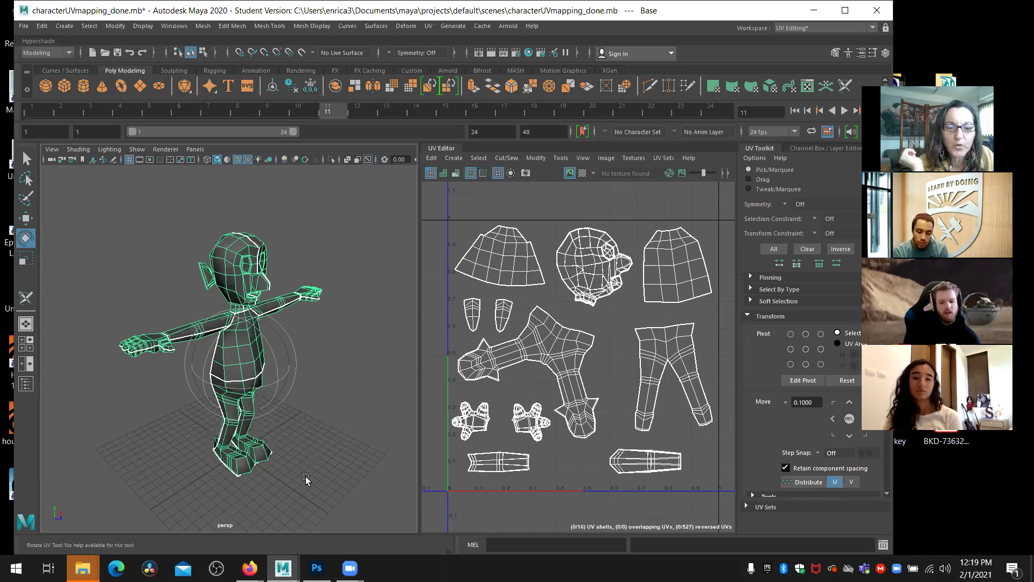
Switch to Photoshop and examine the UV wireframe in outUV_dude.psd by temporarily hiding the painted layers above the background.
click(317, 568)
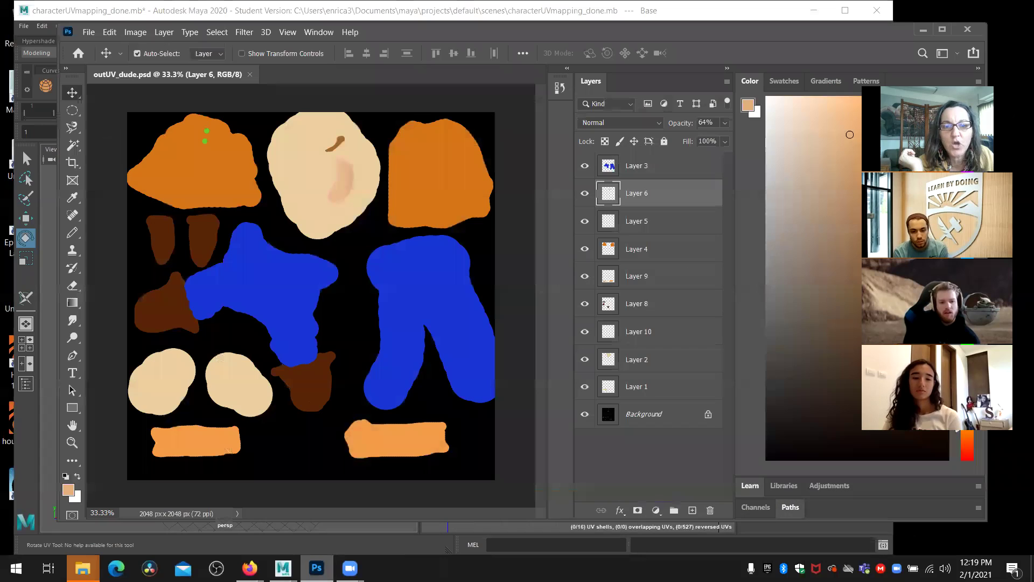
click(391, 16)
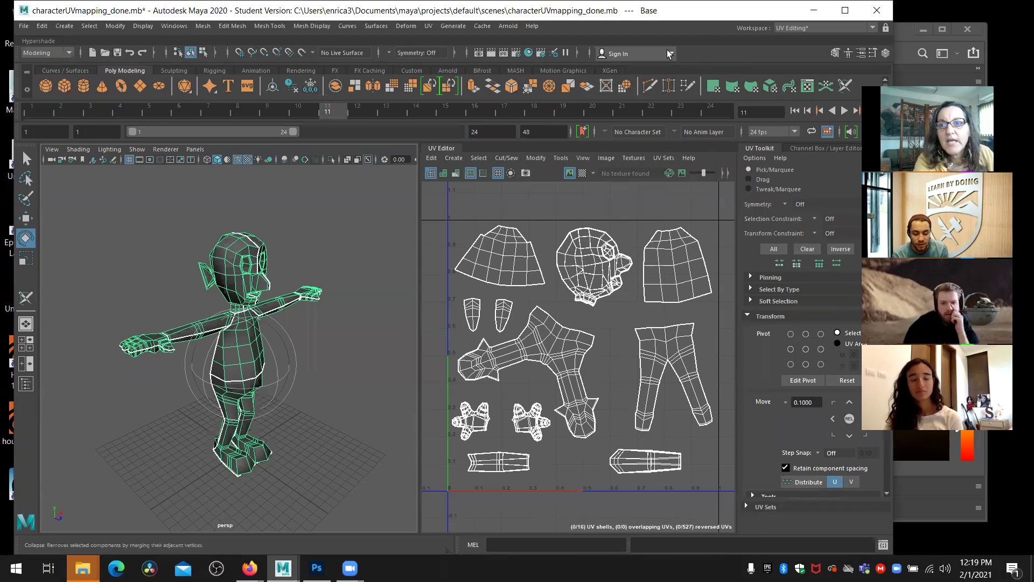
click(903, 31)
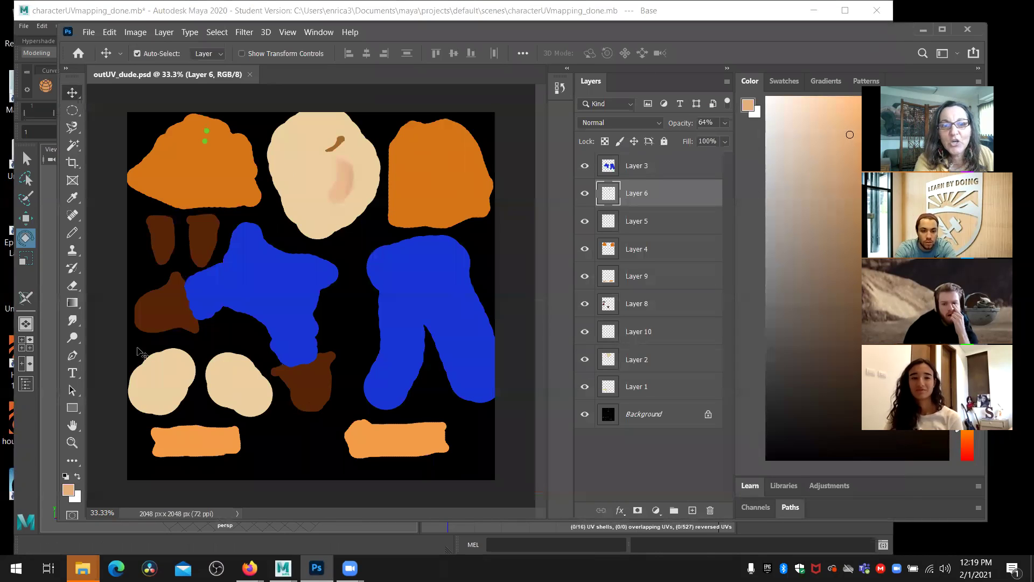
drag(584, 166, 582, 389)
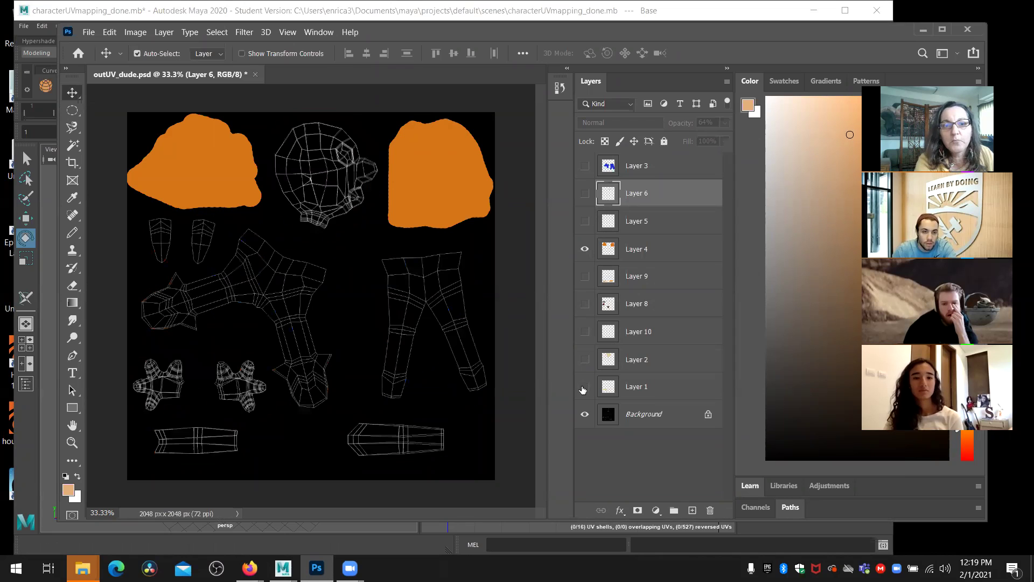
click(584, 249)
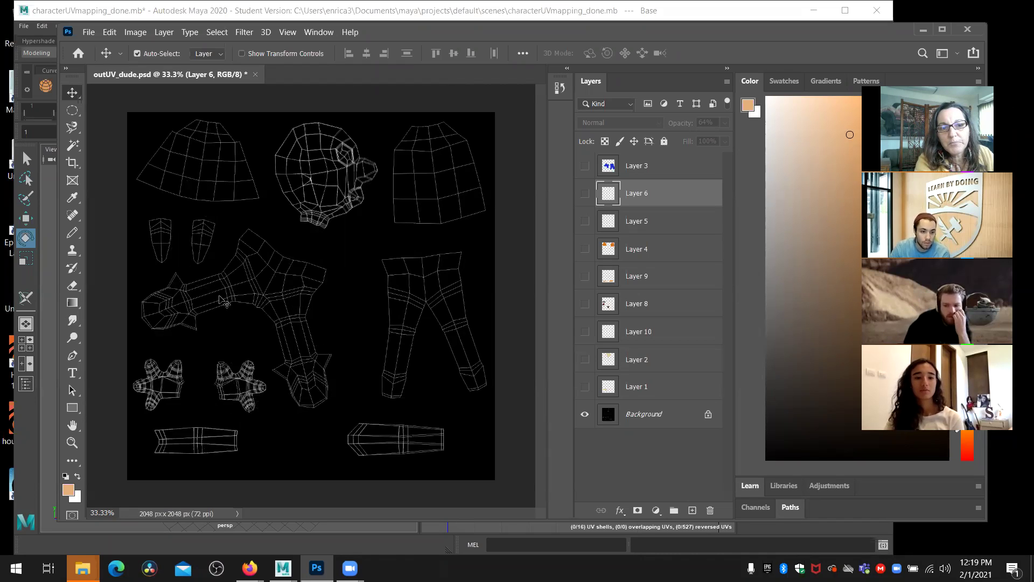
click(584, 166)
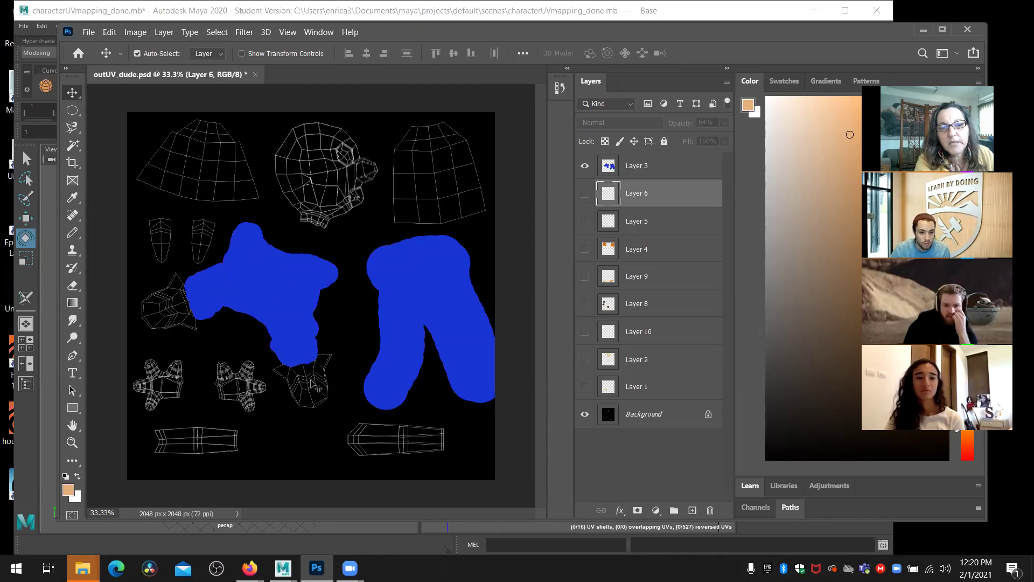
drag(584, 198, 571, 393)
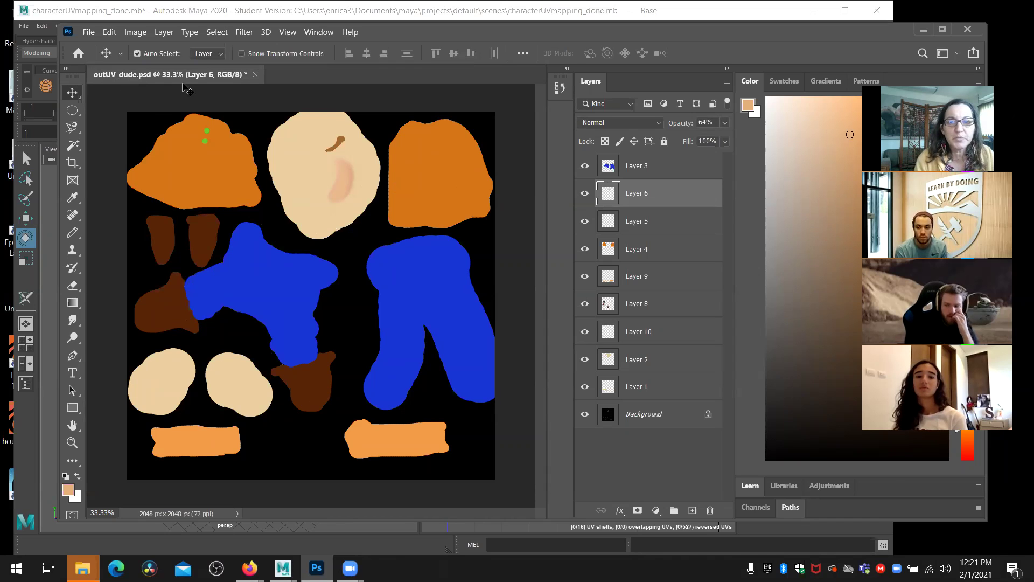
Switch back to Maya, deselect the character, open Hypershade and delete the blinn3 material.
click(293, 15)
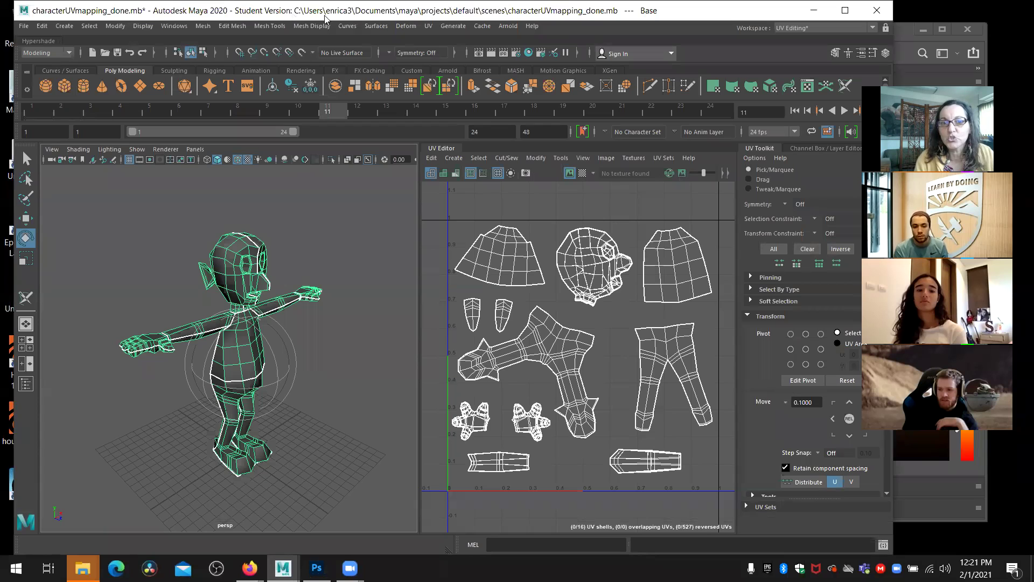
click(369, 348)
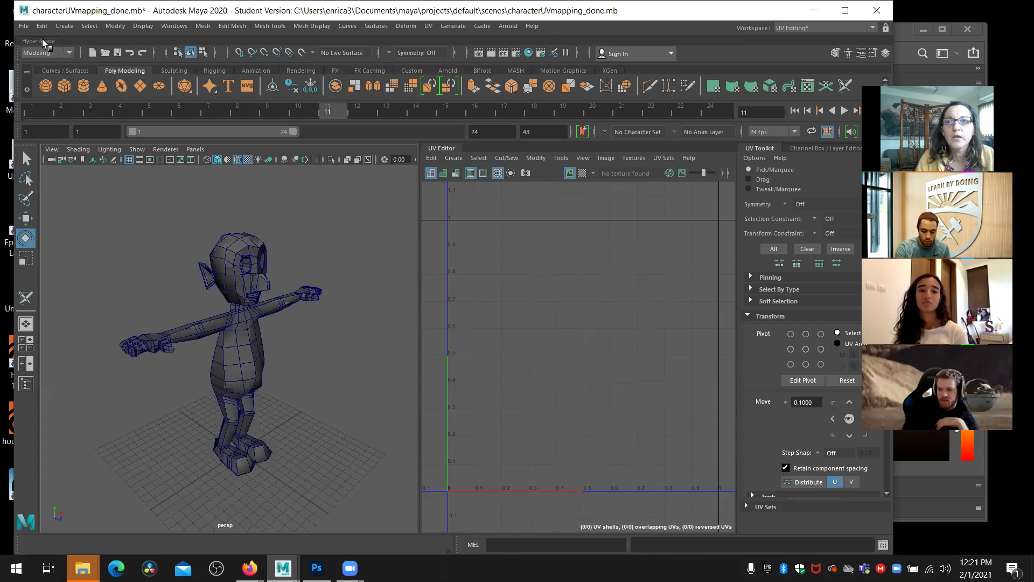
click(528, 54)
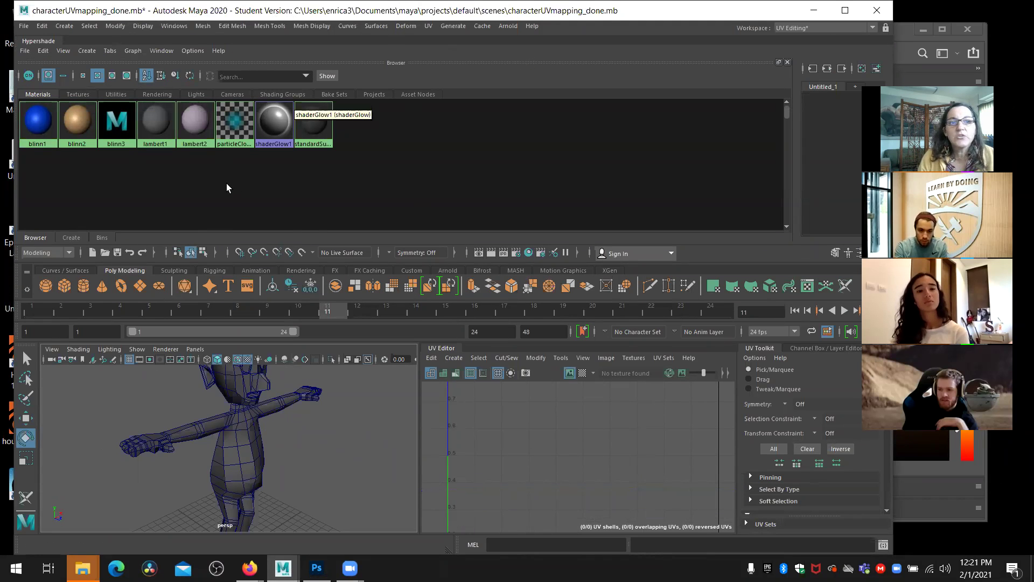
right_click(115, 120)
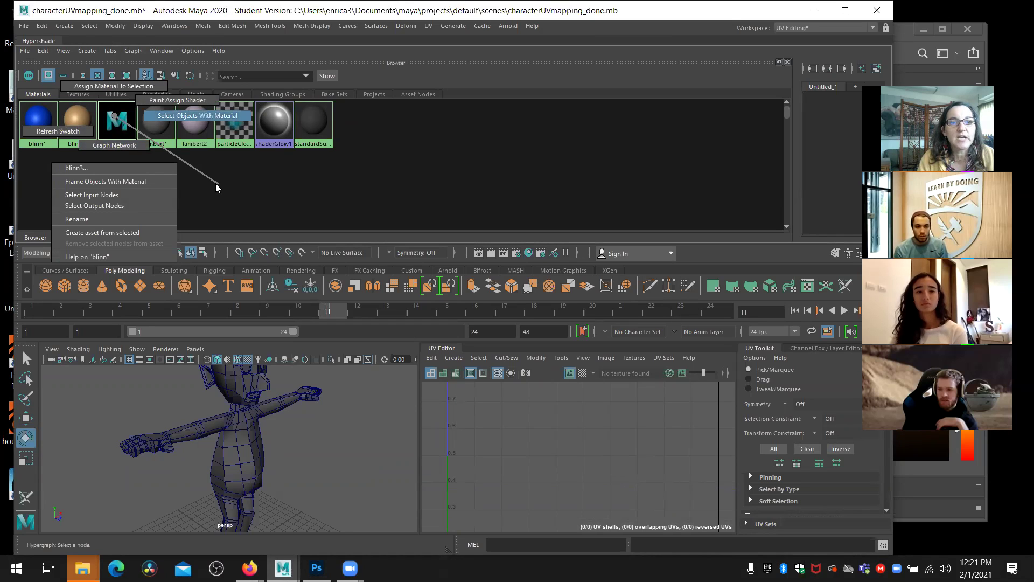
click(128, 123)
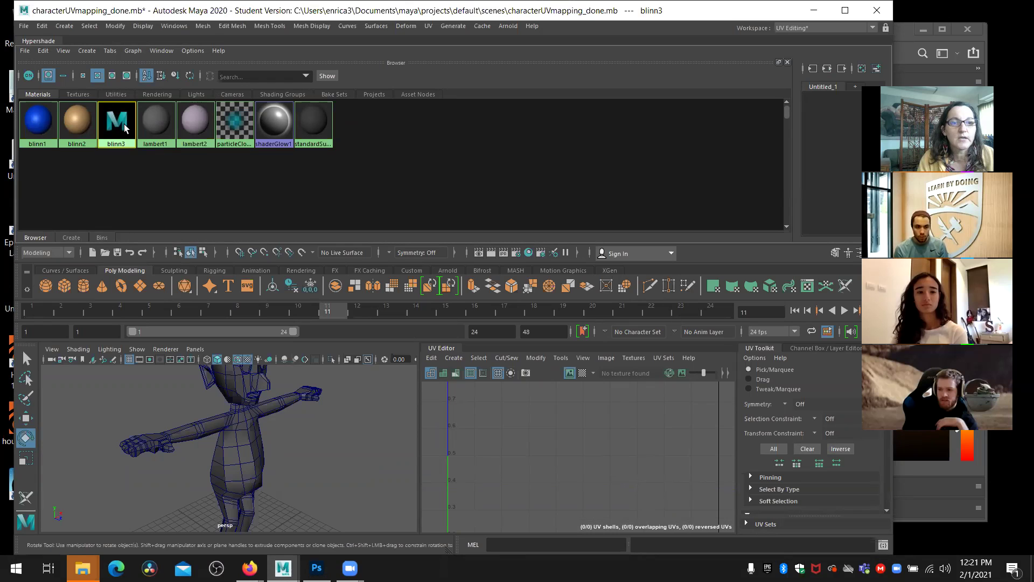
key(Delete)
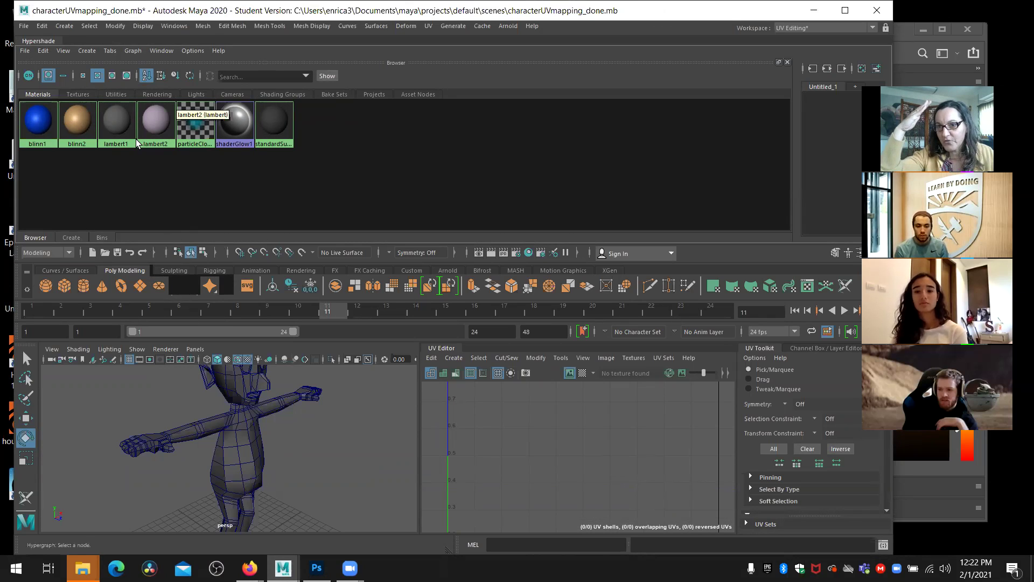
middle_drag(156, 128, 84, 97)
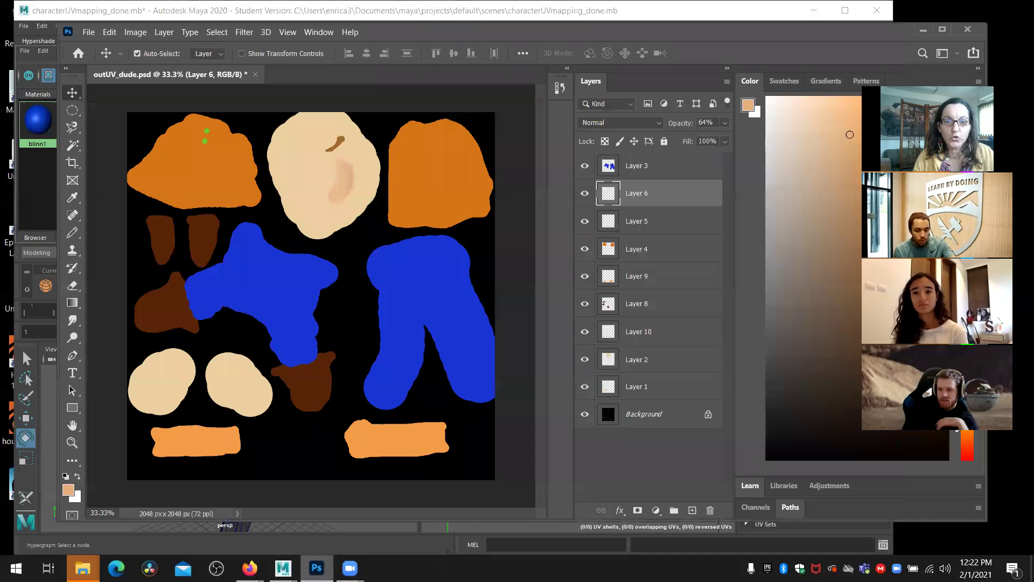
click(316, 567)
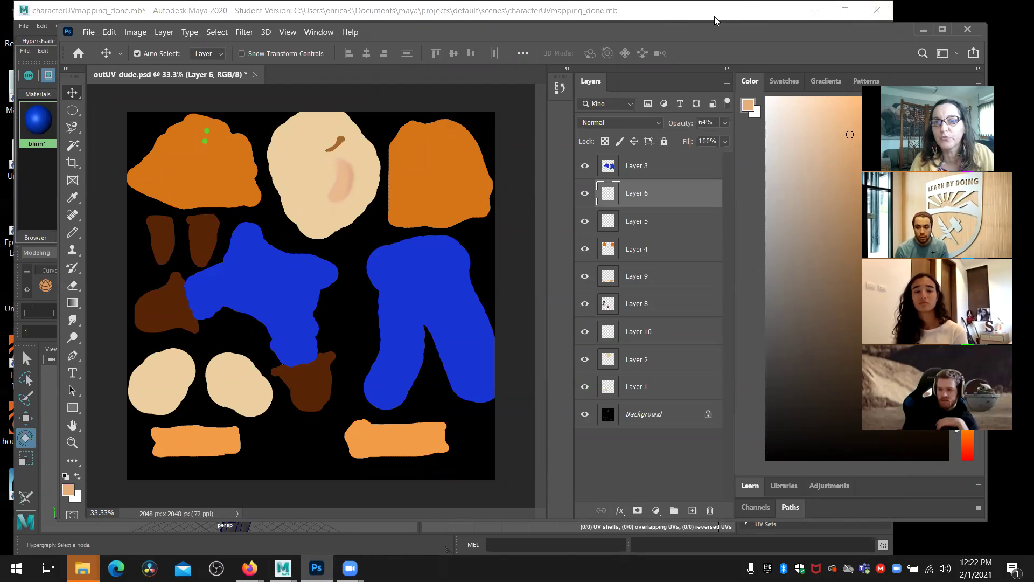
click(678, 14)
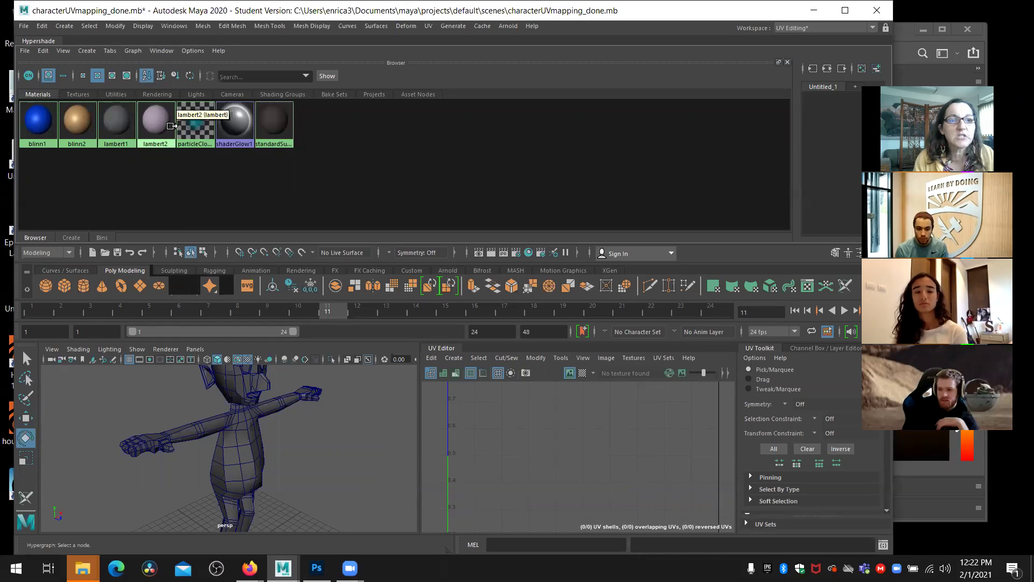
click(162, 51)
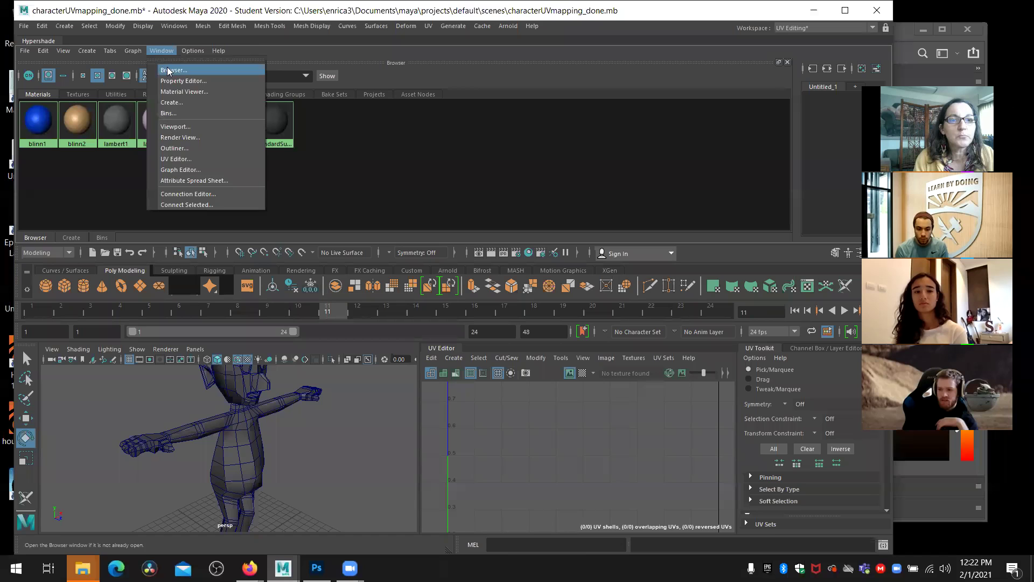
click(168, 71)
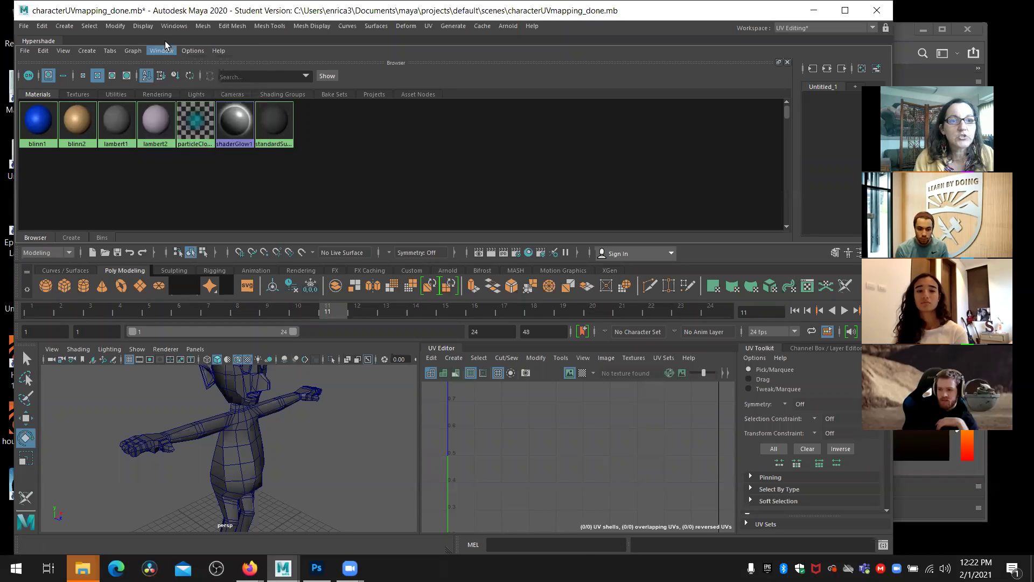
click(164, 51)
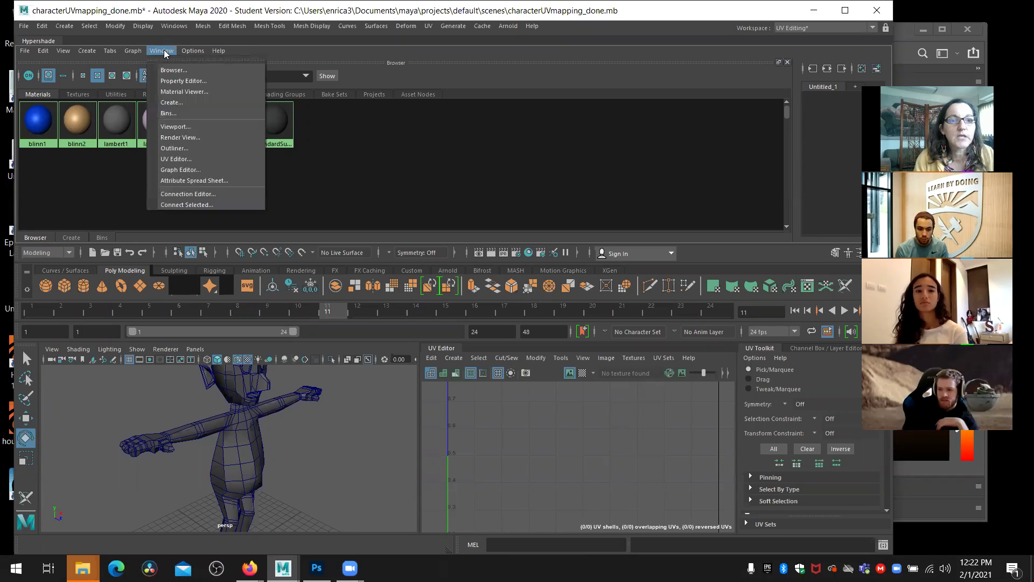
click(179, 92)
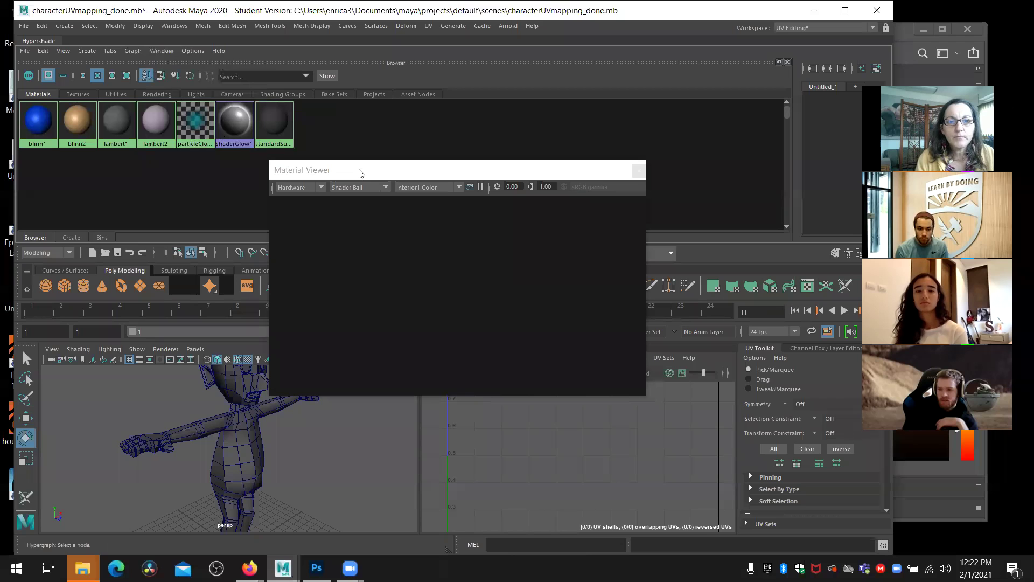
click(638, 170)
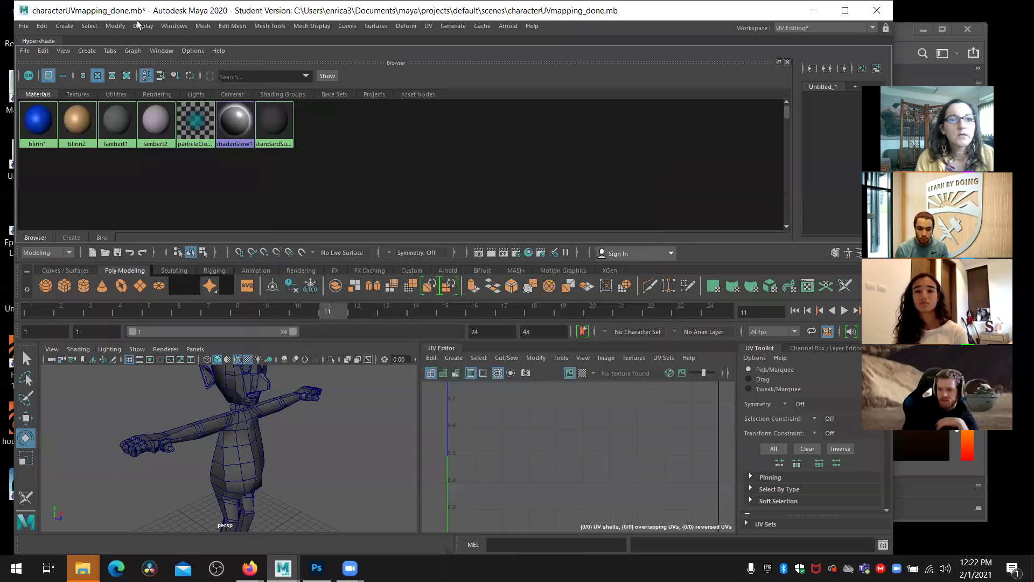
click(171, 25)
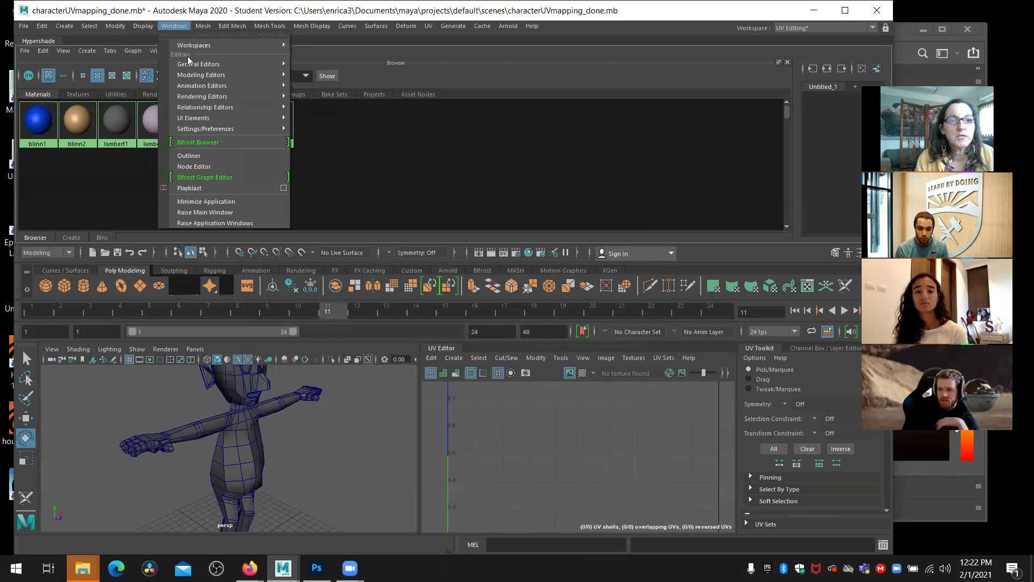
mouse_move(189, 65)
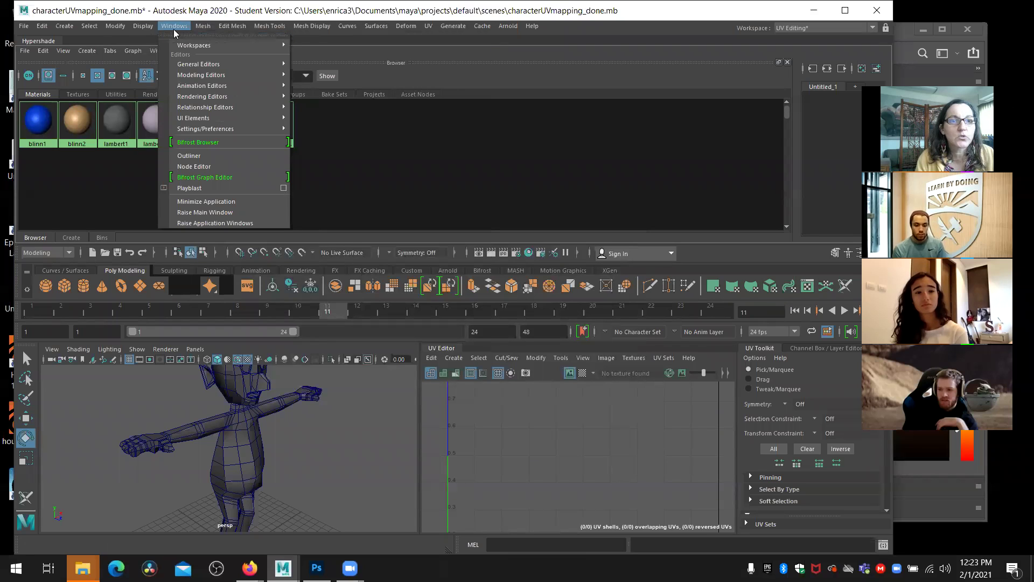
click(113, 40)
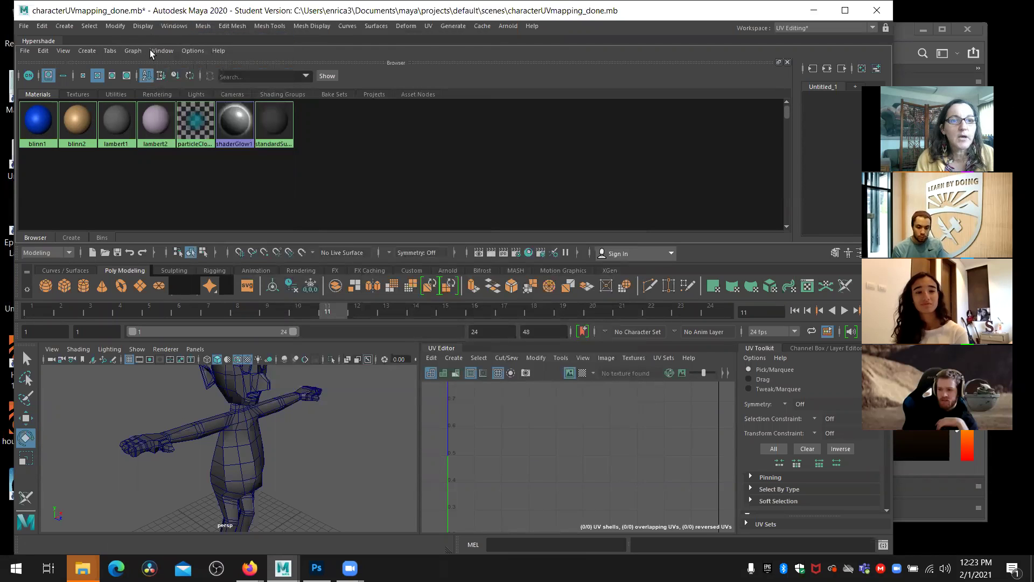
click(161, 51)
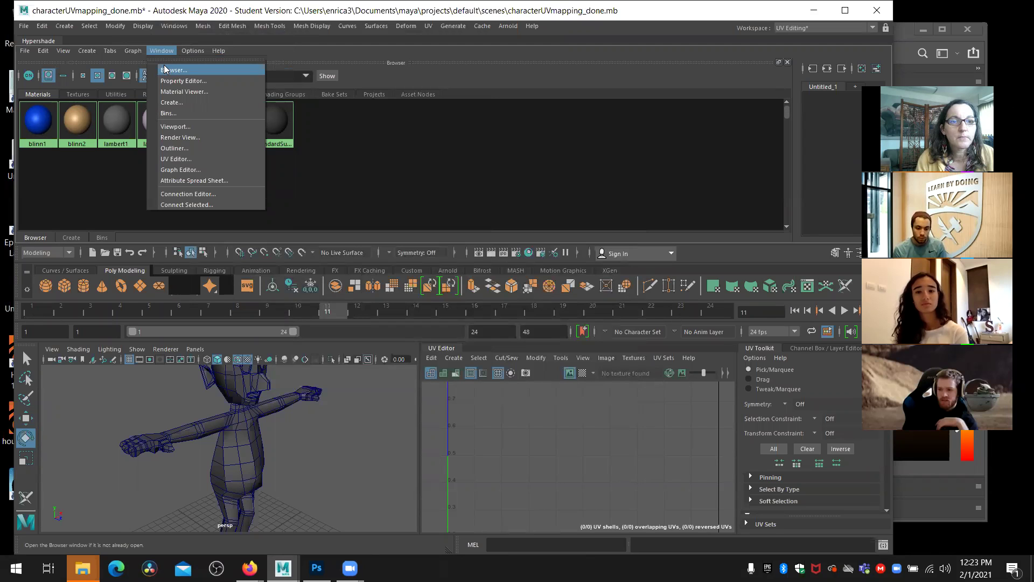
click(166, 69)
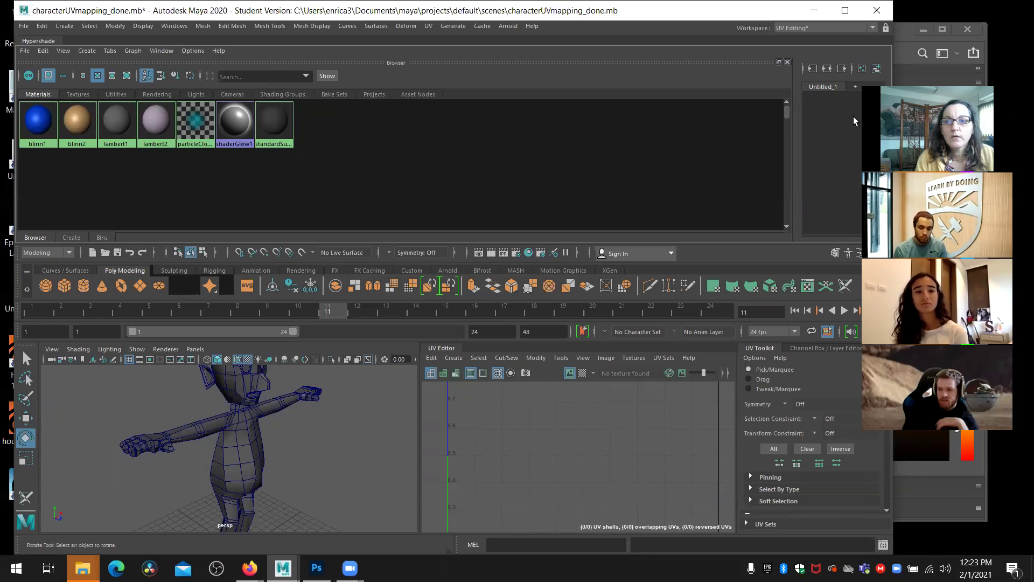
Display the scene's textures in the Hypershade browser.
mouse_move(786, 113)
mouse_down()
mouse_move(789, 216)
mouse_move(788, 107)
mouse_up()
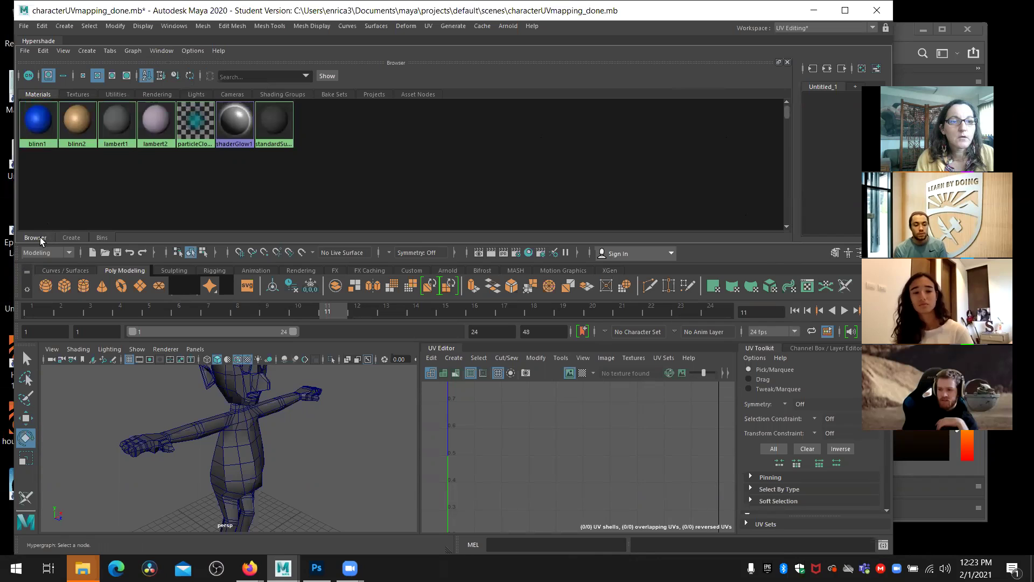
click(85, 96)
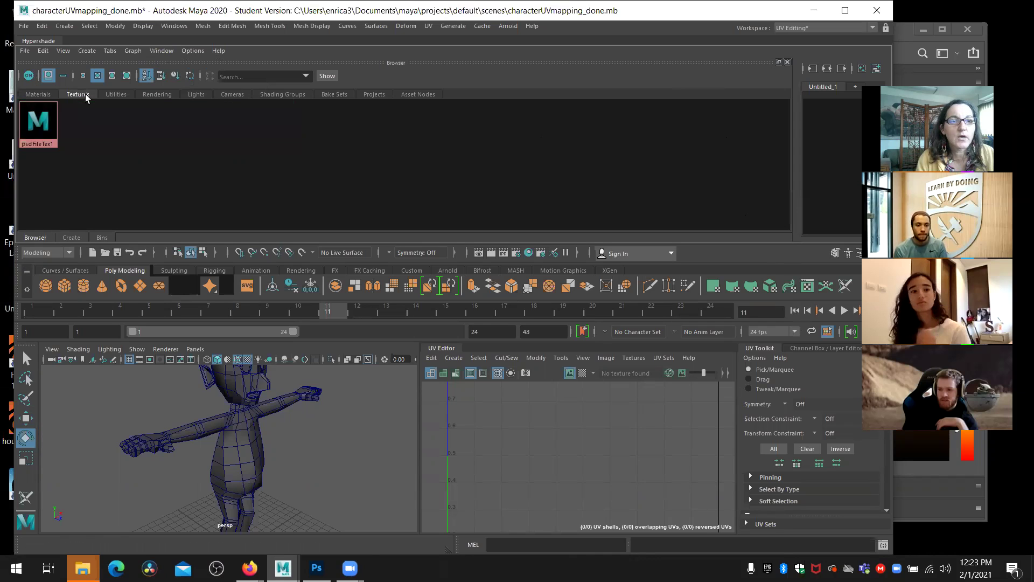
Look through the Hypershade browser's node categories from utilities to asset nodes, ending on the scene's materials.
click(111, 94)
click(168, 92)
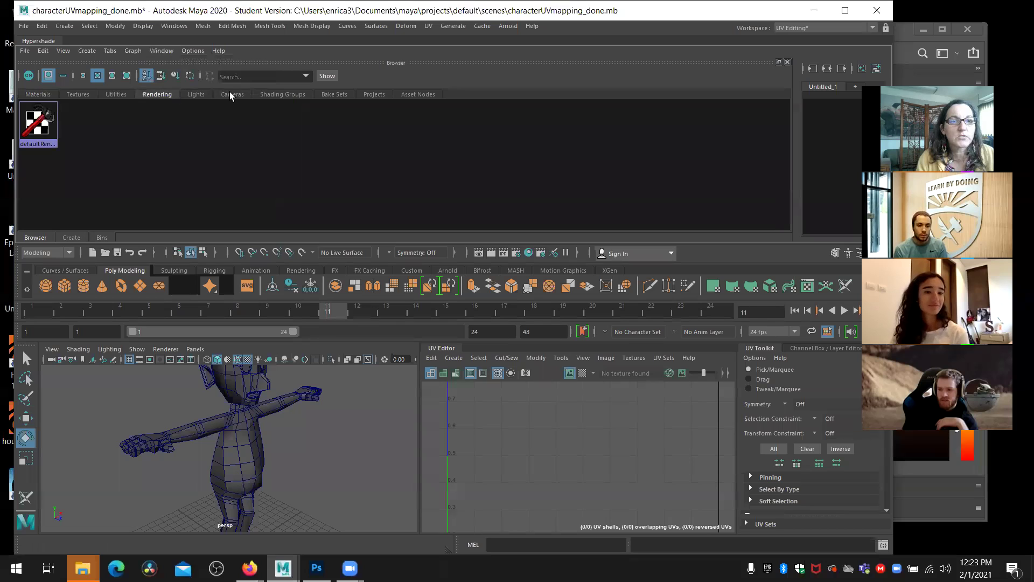
click(222, 92)
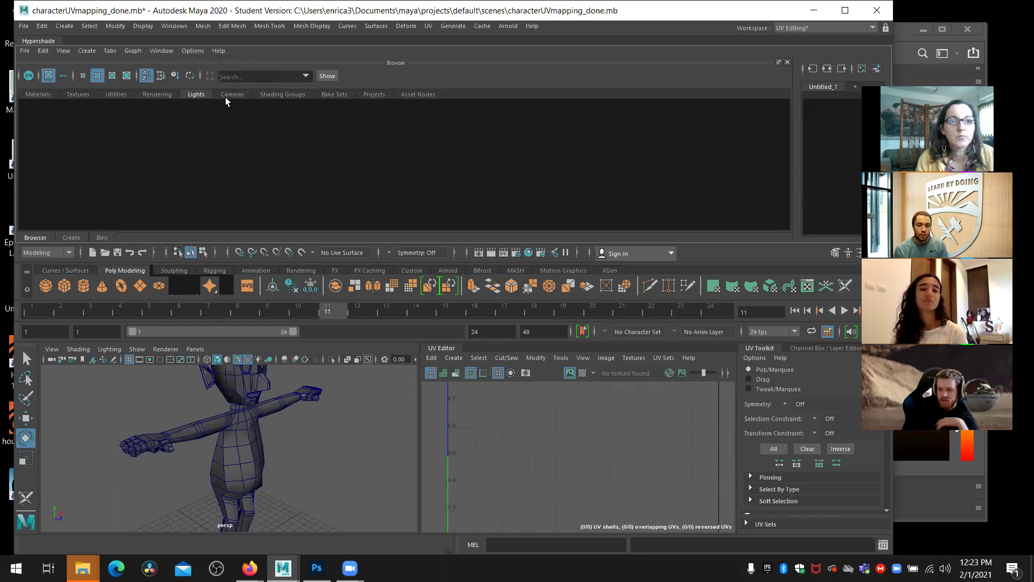
click(284, 94)
click(332, 94)
click(372, 92)
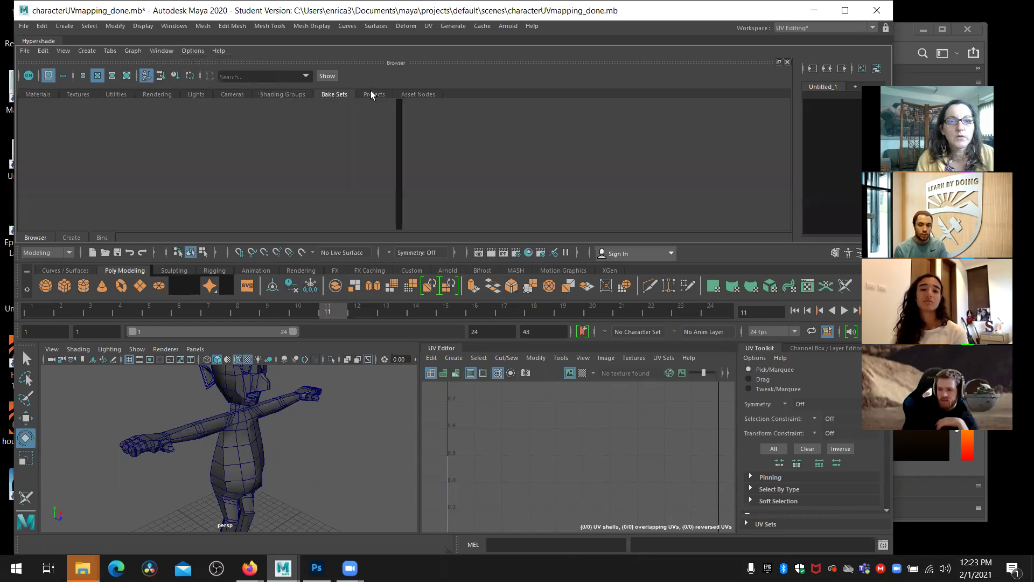
click(423, 92)
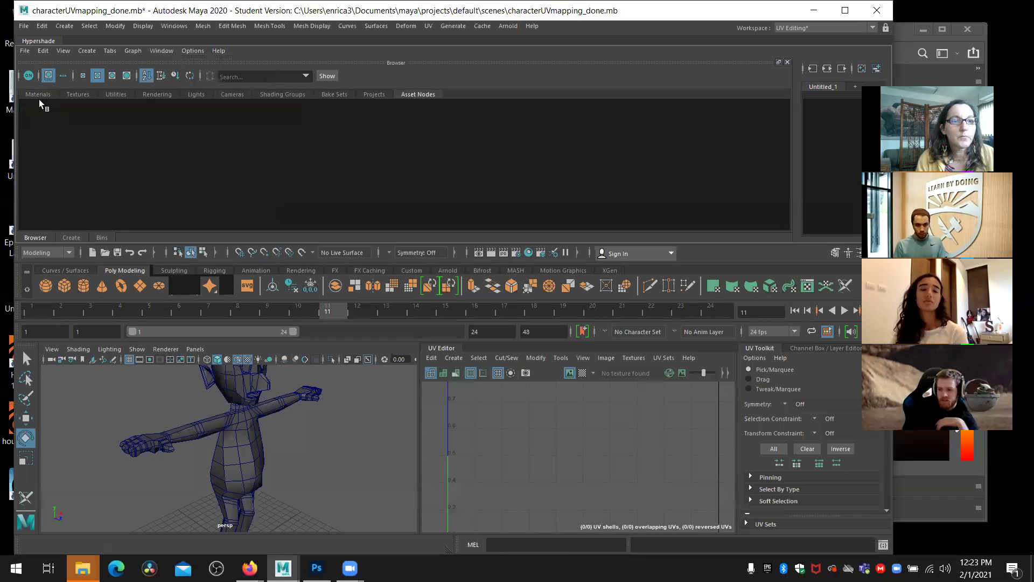
click(39, 96)
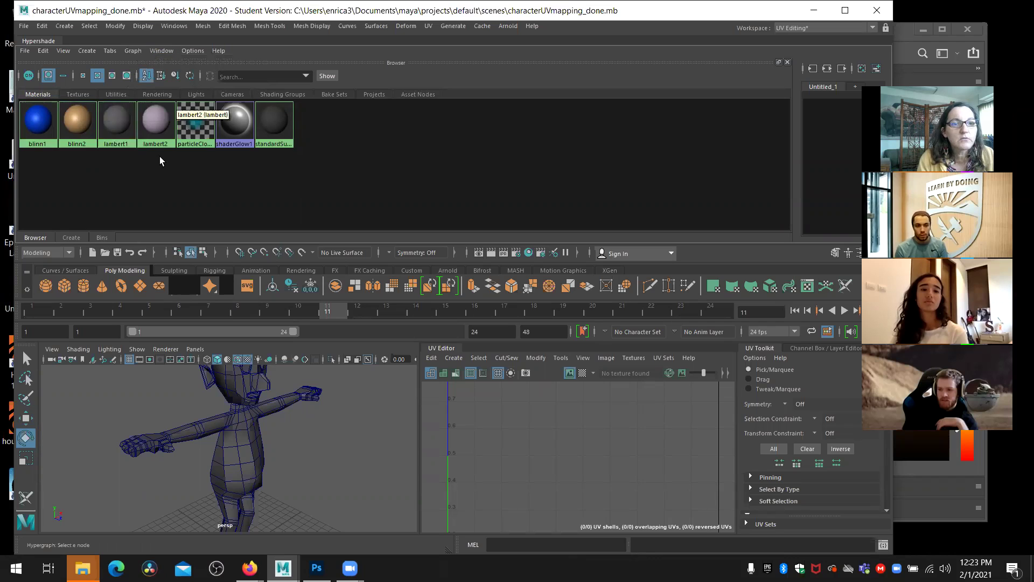
Open the blinn1 material's attributes and map its Color with a PSD File texture.
double_click(36, 125)
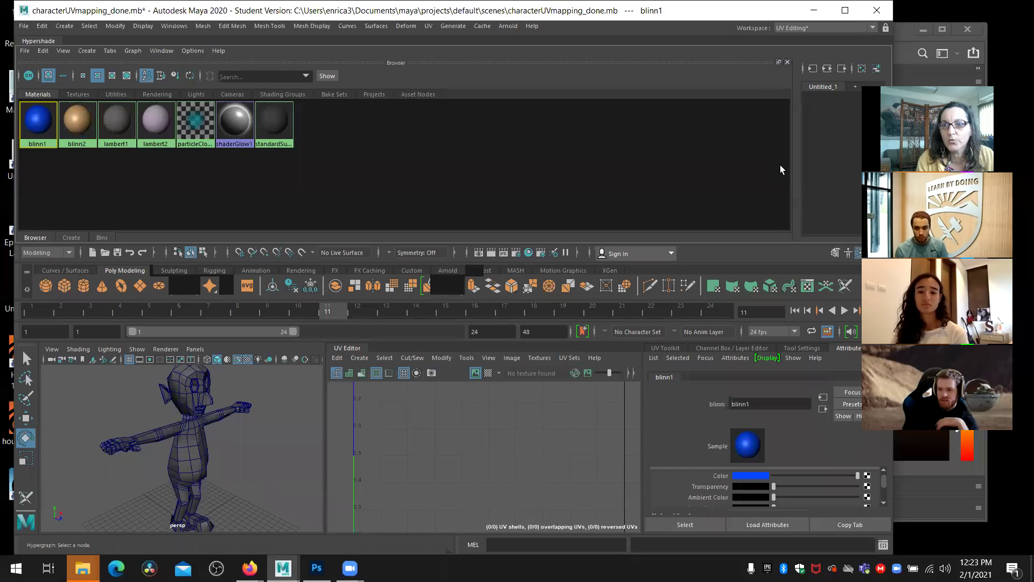
drag(690, 16, 660, 15)
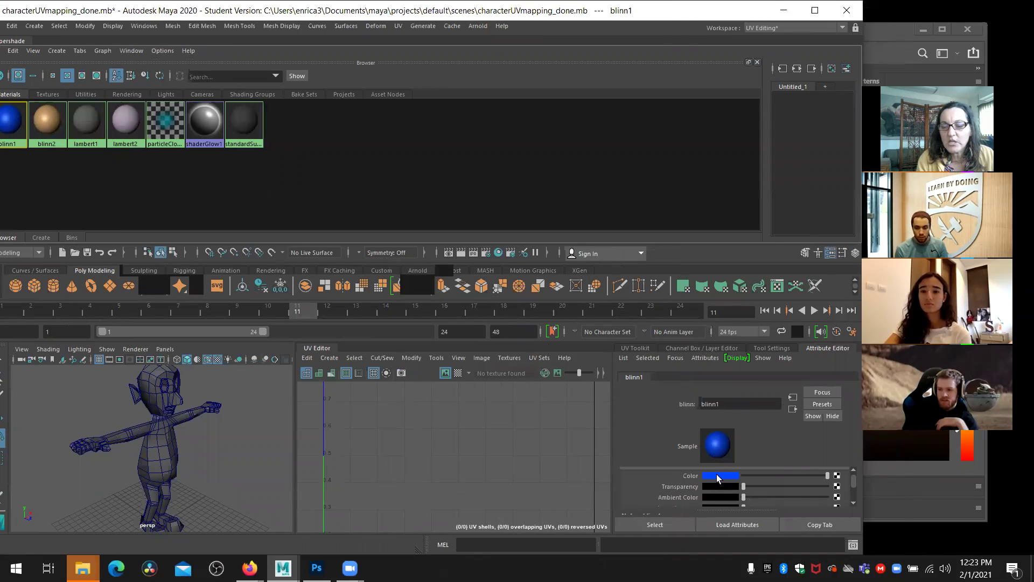
click(837, 476)
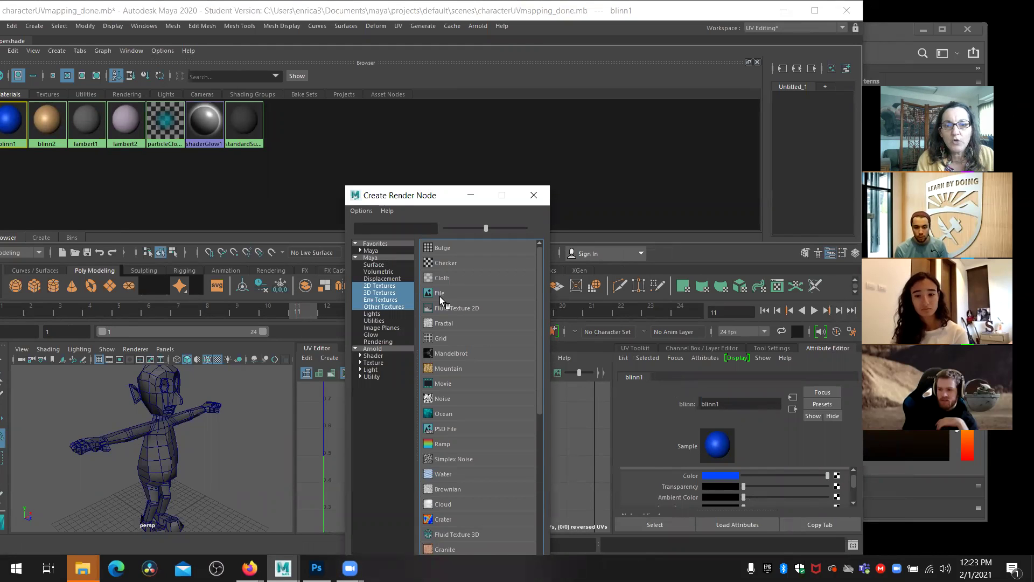
click(445, 428)
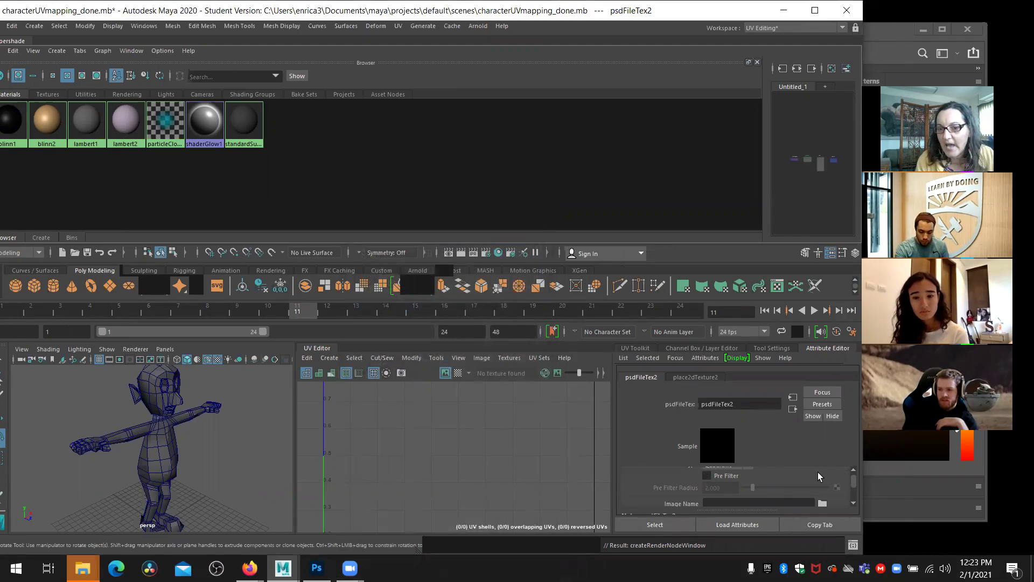
Load outUV_dude.psd from the project's images folder as the PSD texture's image.
click(821, 503)
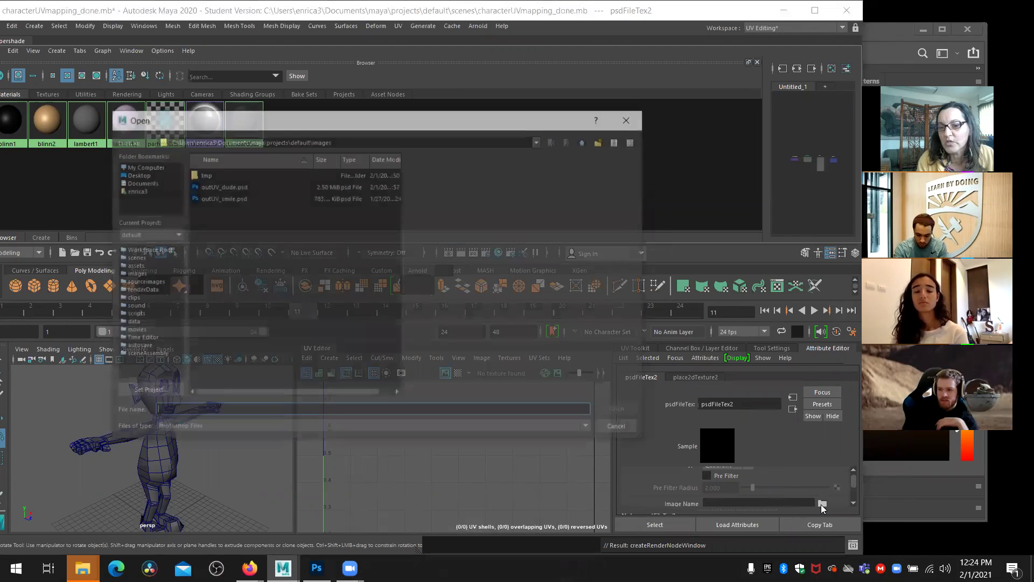
click(237, 186)
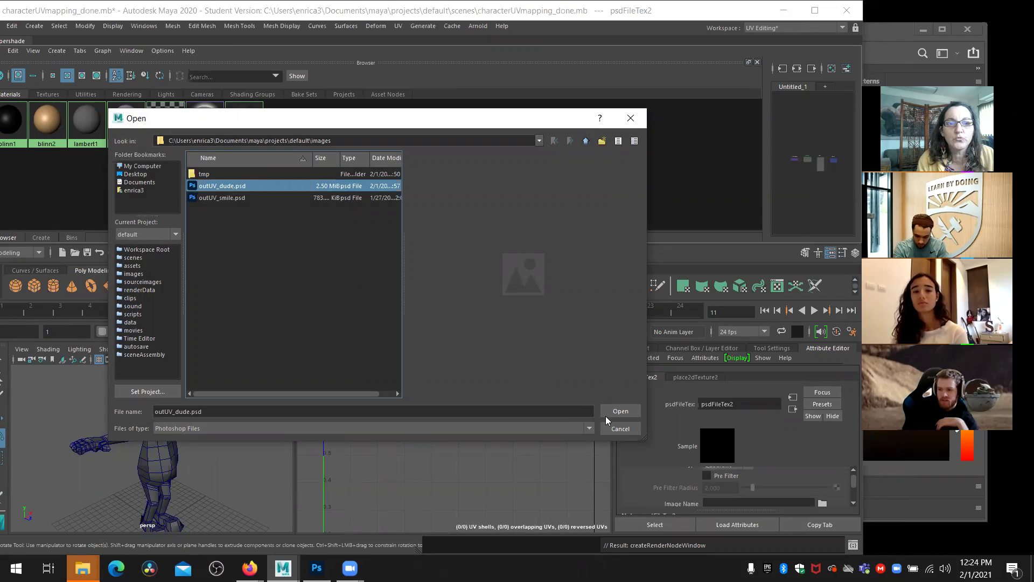
click(620, 411)
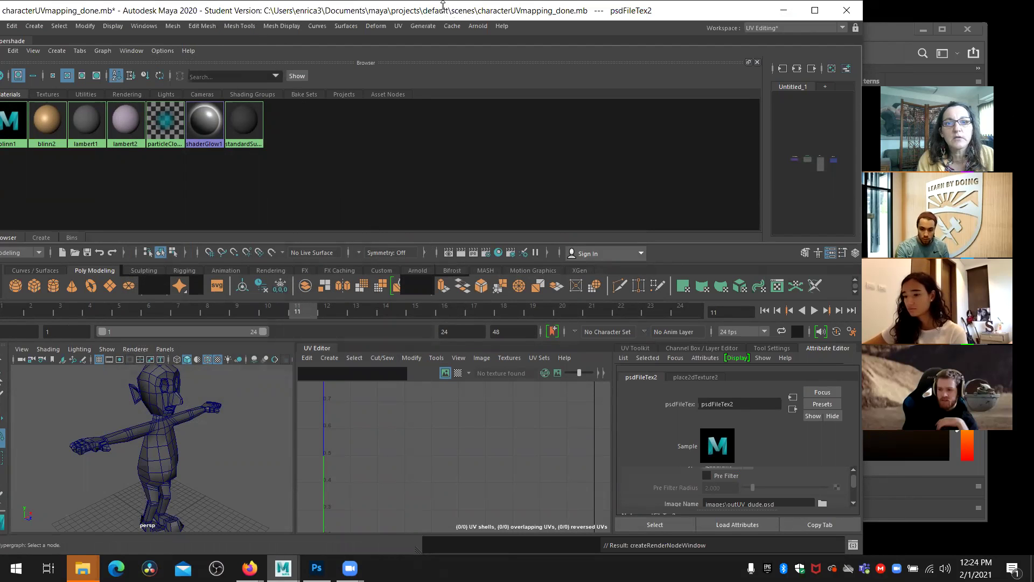
Select the character mesh and assign the blinn1 material to it.
drag(443, 11, 502, 11)
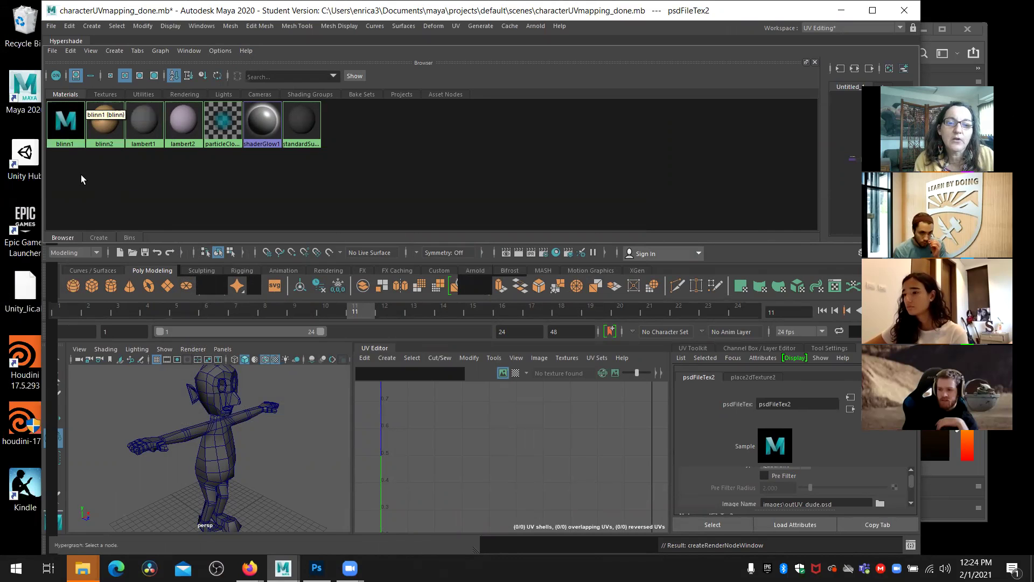
click(215, 450)
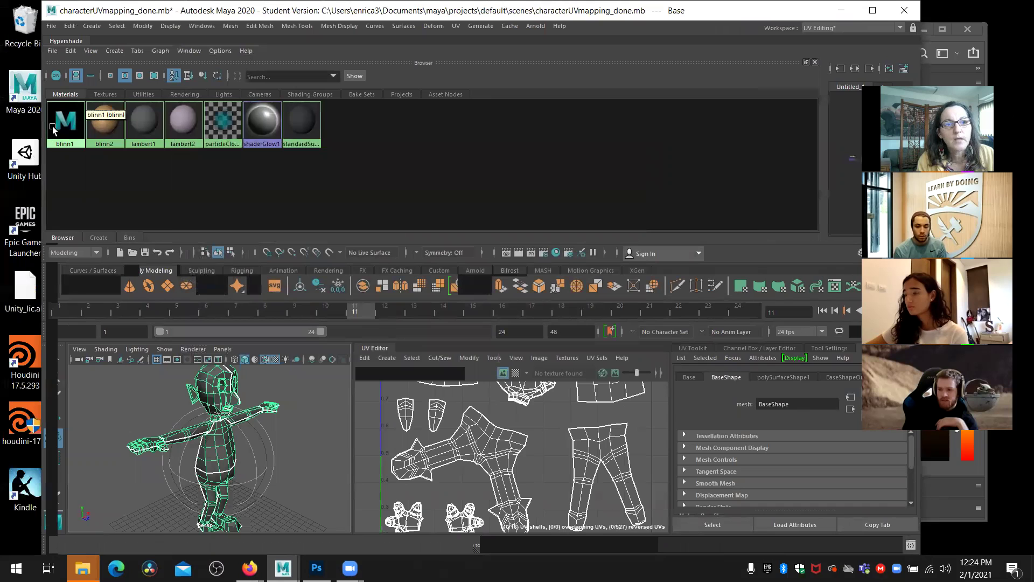
middle_drag(59, 126, 220, 447)
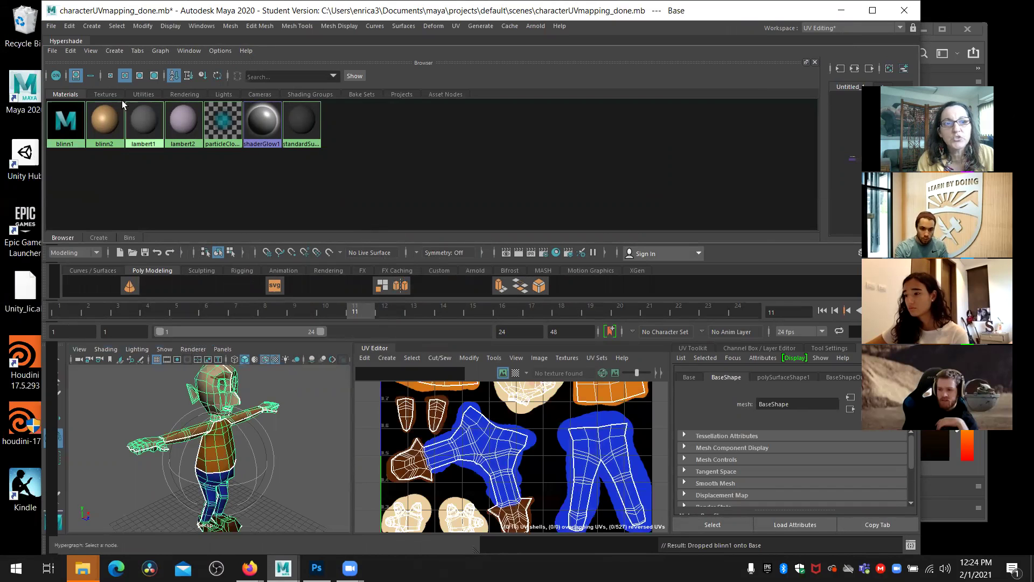
Collapse Hypershade, widen the perspective view and examine how the painted texture falls on the character's head, torso and arms.
click(62, 41)
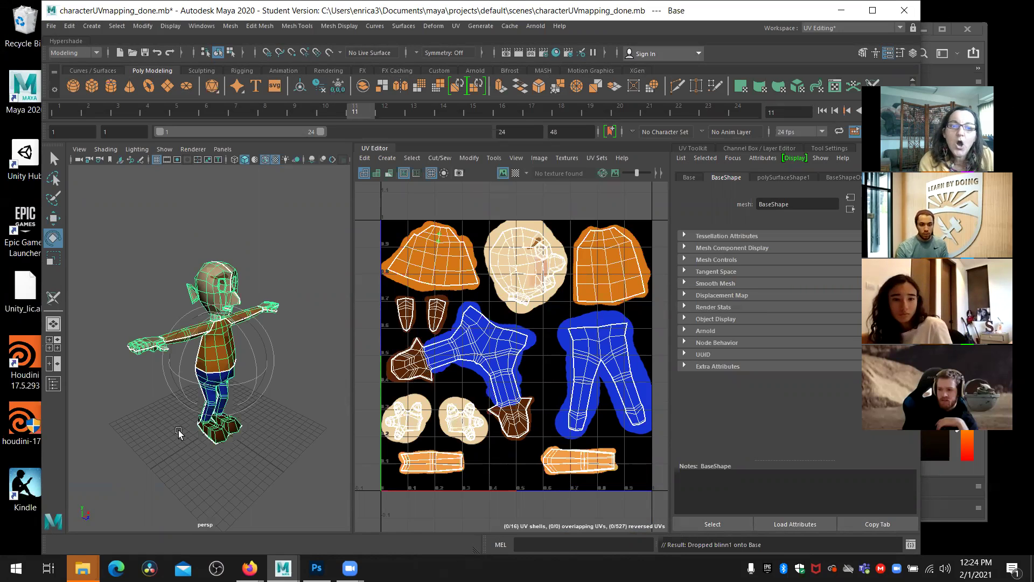
scroll(226, 385, up, 4)
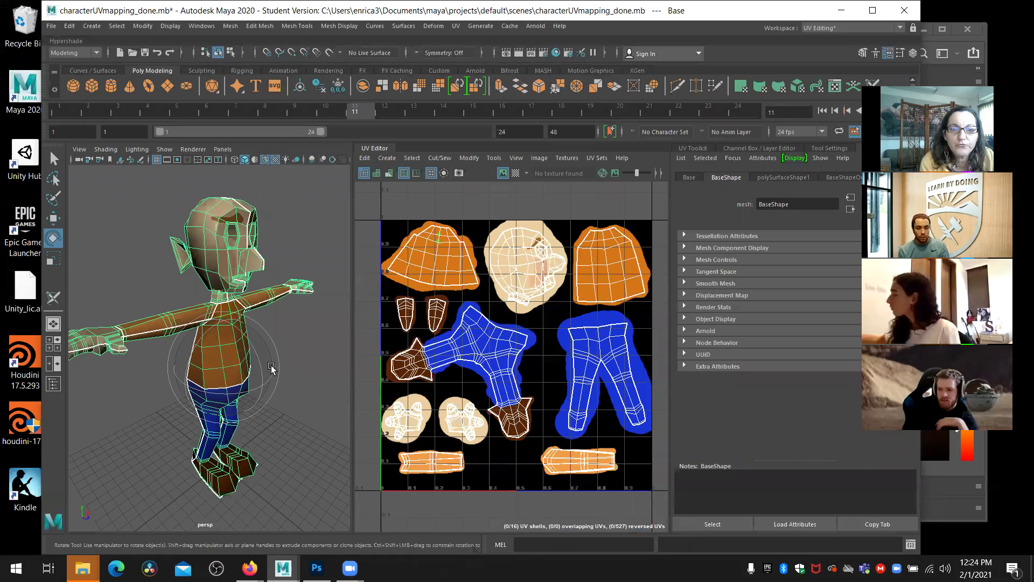
drag(353, 371, 428, 370)
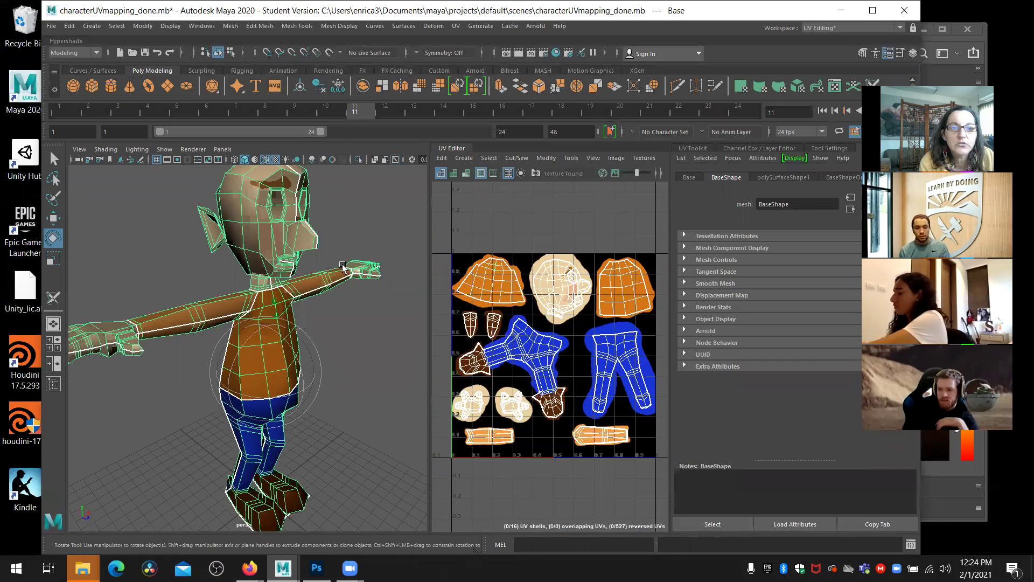
scroll(342, 266, down, 3)
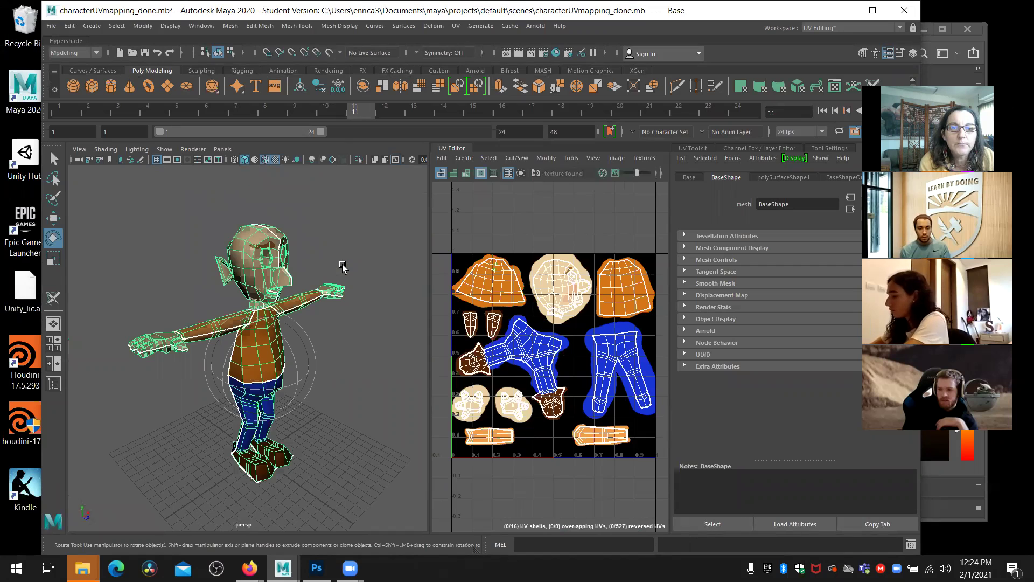
scroll(342, 267, up, 3)
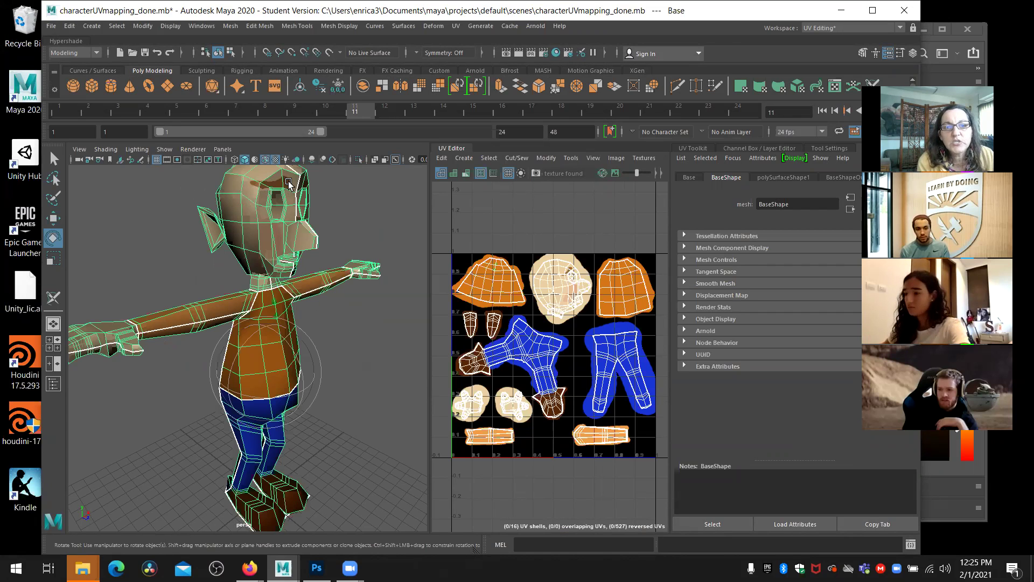
alt+drag(324, 335, 383, 364)
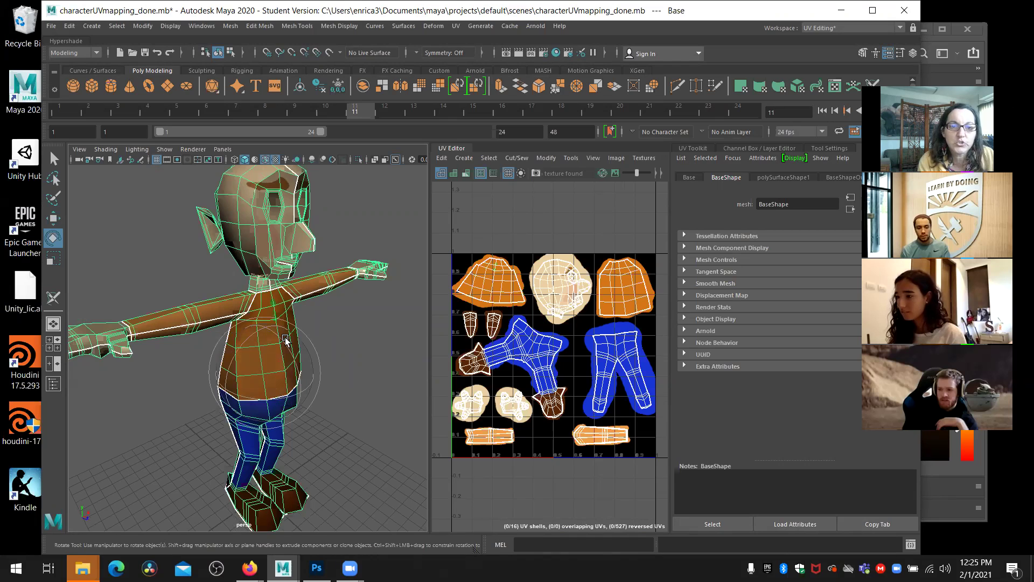
scroll(284, 334, up, 6)
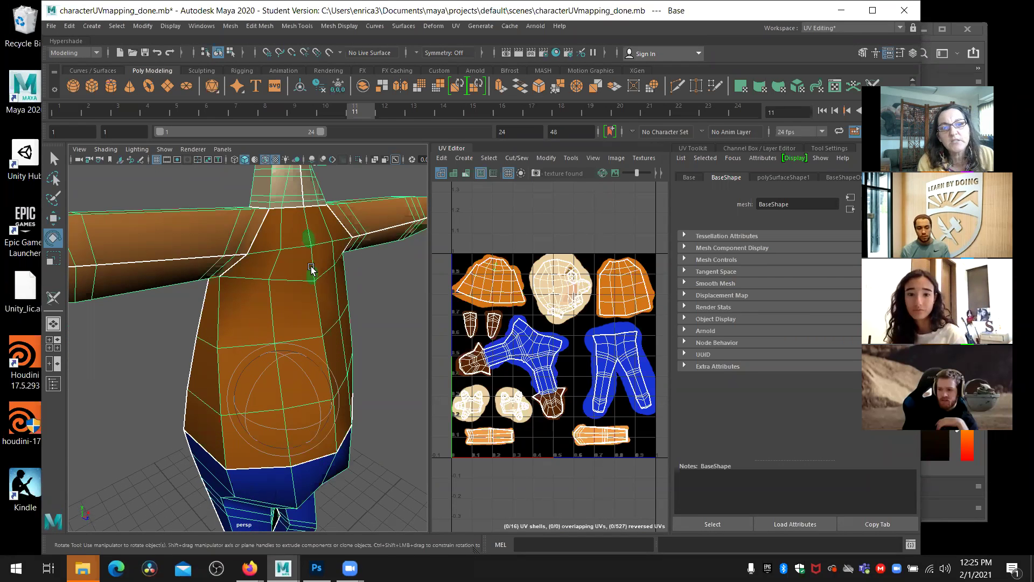
scroll(310, 269, down, 3)
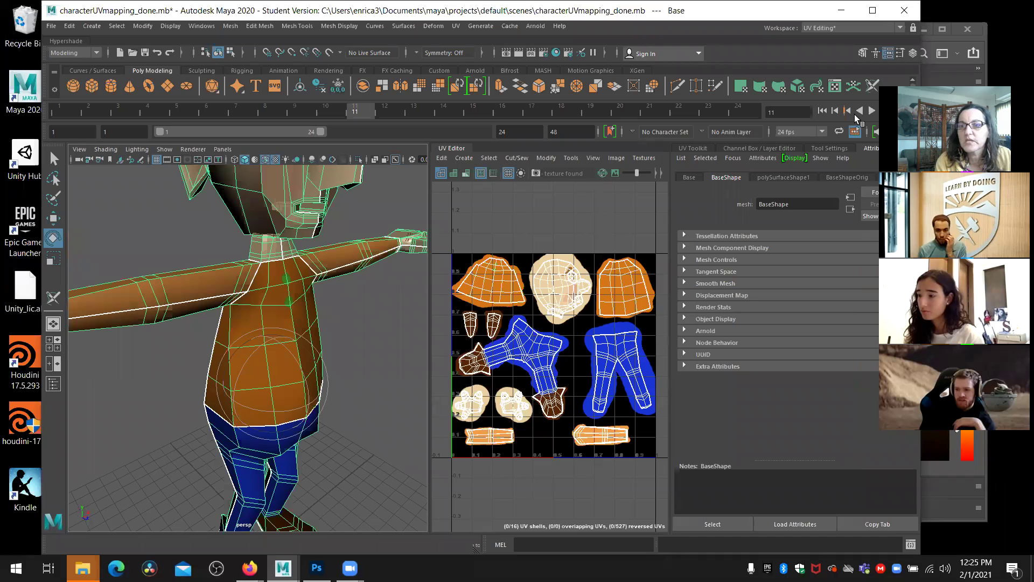
click(559, 26)
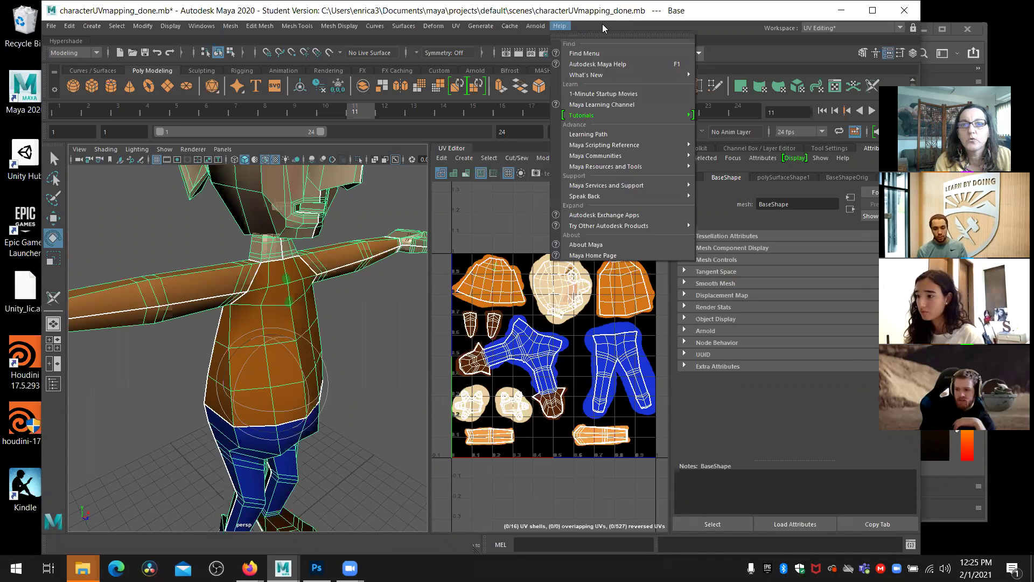
click(719, 24)
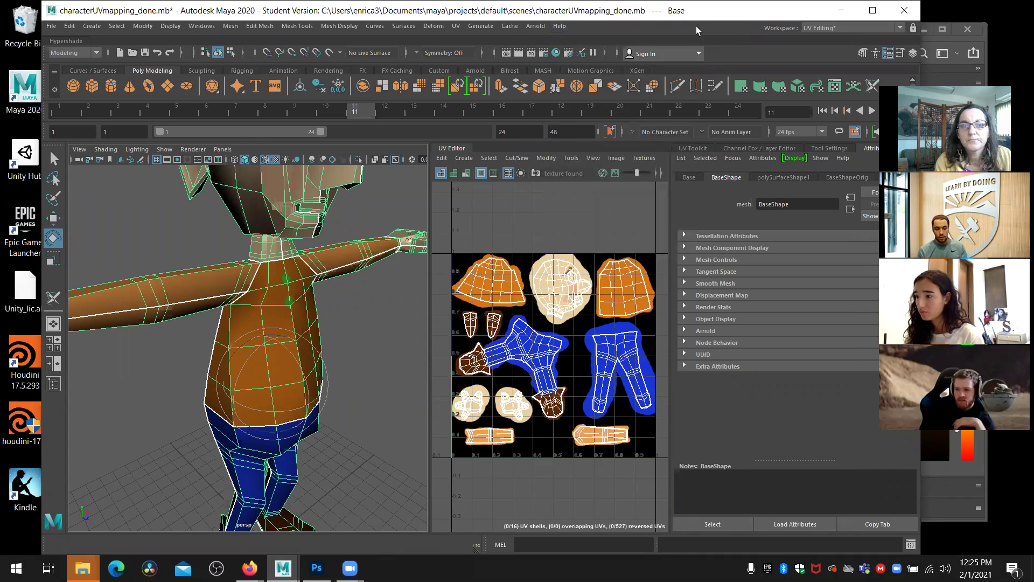
Expand Hypershade again, select blinn1 and open the PSD texture connected to its Color.
click(70, 39)
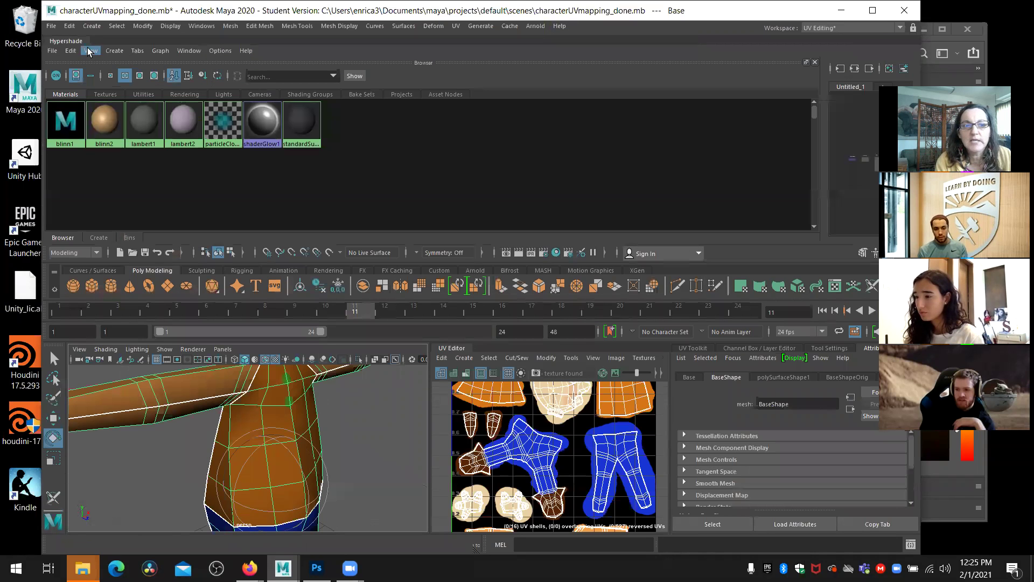
click(67, 126)
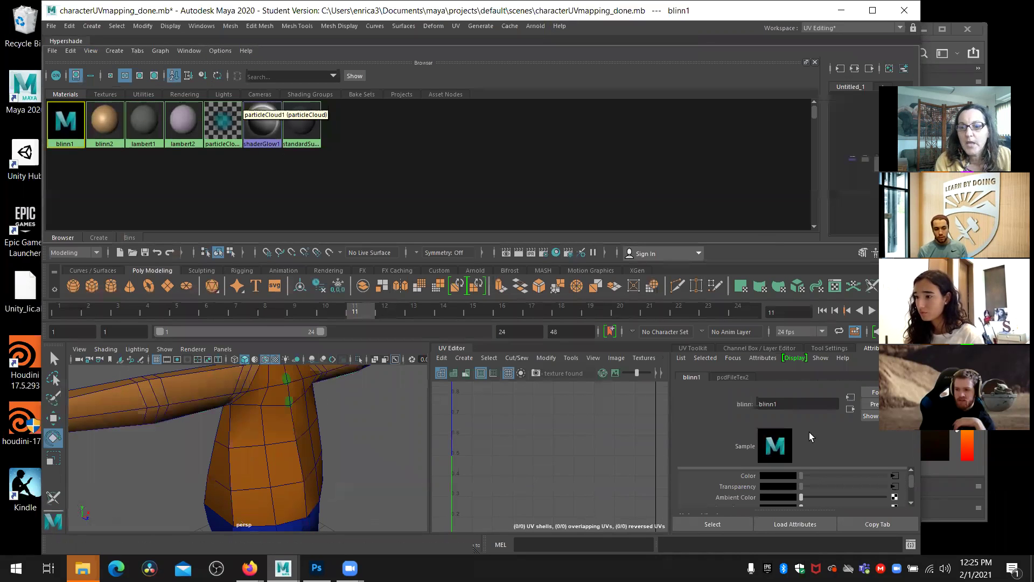
drag(909, 488, 906, 486)
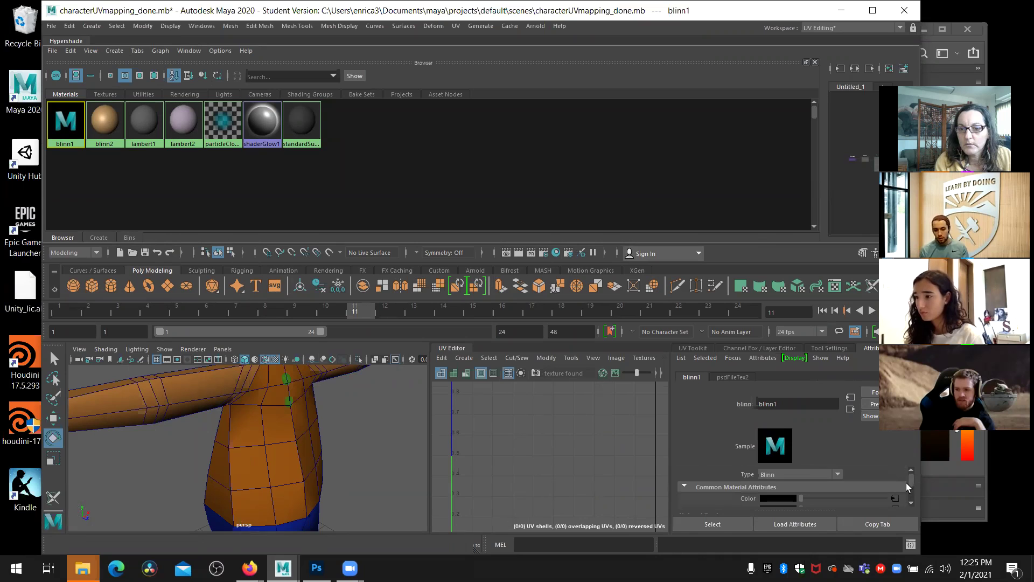
scroll(858, 484, down, 2)
scroll(857, 484, up, 2)
click(894, 499)
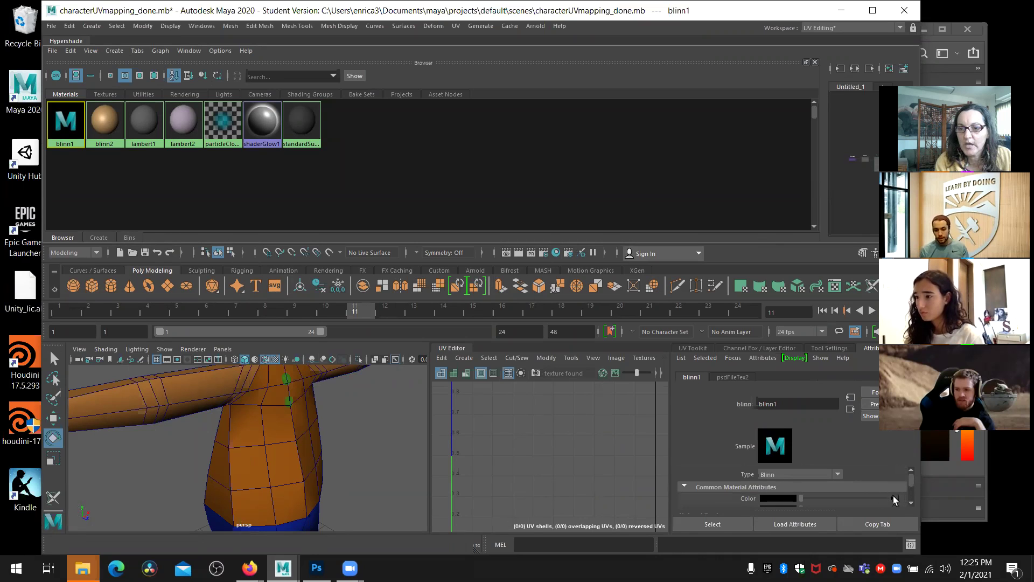
Examine the PSD texture's settings, including its layer set, alpha, color balance and UV coordinates, plus its 2D placement attributes.
click(829, 494)
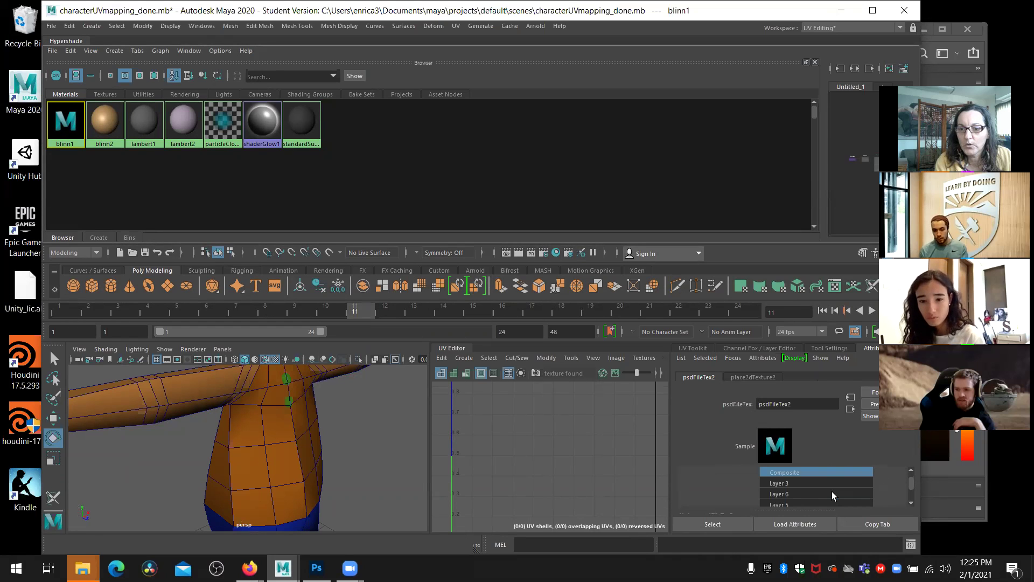
click(911, 503)
click(911, 503)
click(911, 503)
click(911, 503)
click(910, 503)
click(910, 503)
click(911, 503)
click(911, 503)
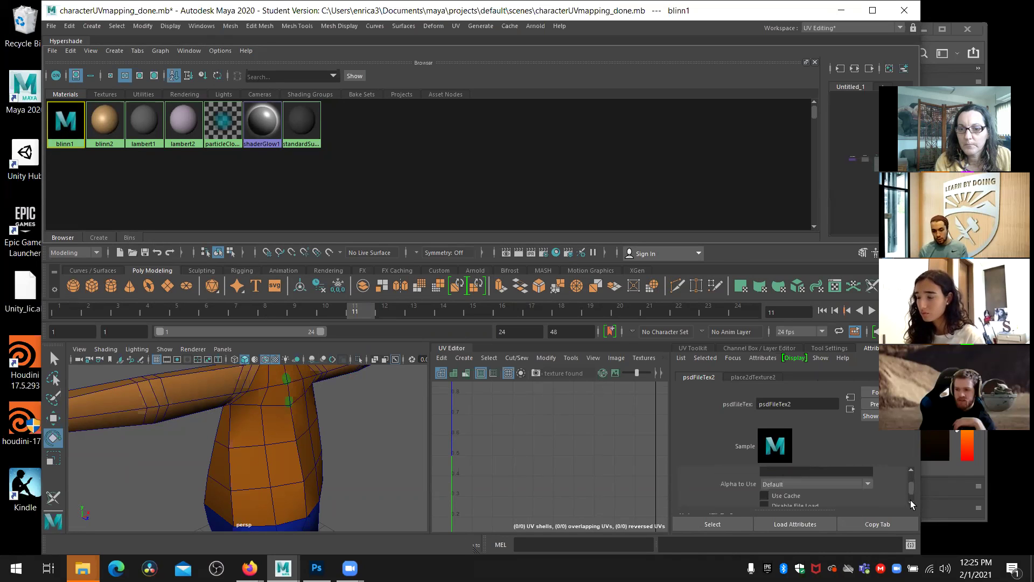
click(910, 503)
click(911, 503)
click(910, 503)
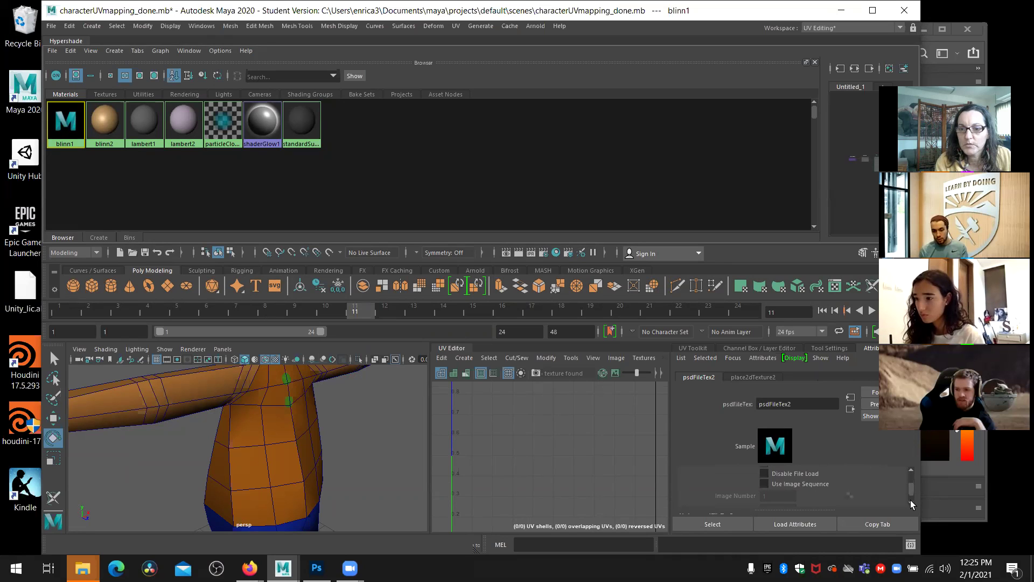
click(910, 503)
click(911, 503)
click(911, 503)
click(911, 503)
click(911, 503)
click(911, 503)
click(911, 503)
click(911, 503)
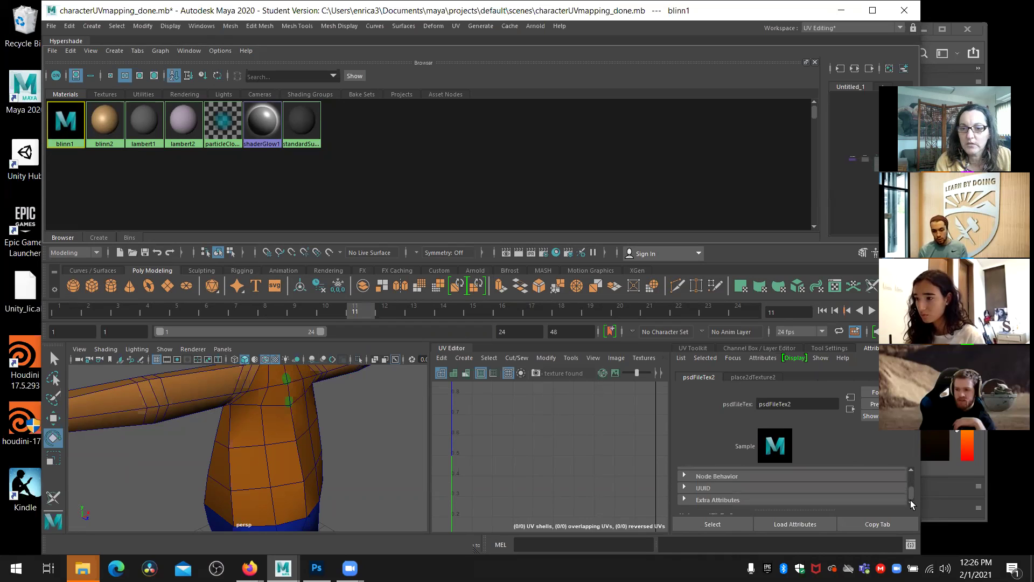
click(910, 469)
click(911, 469)
click(911, 470)
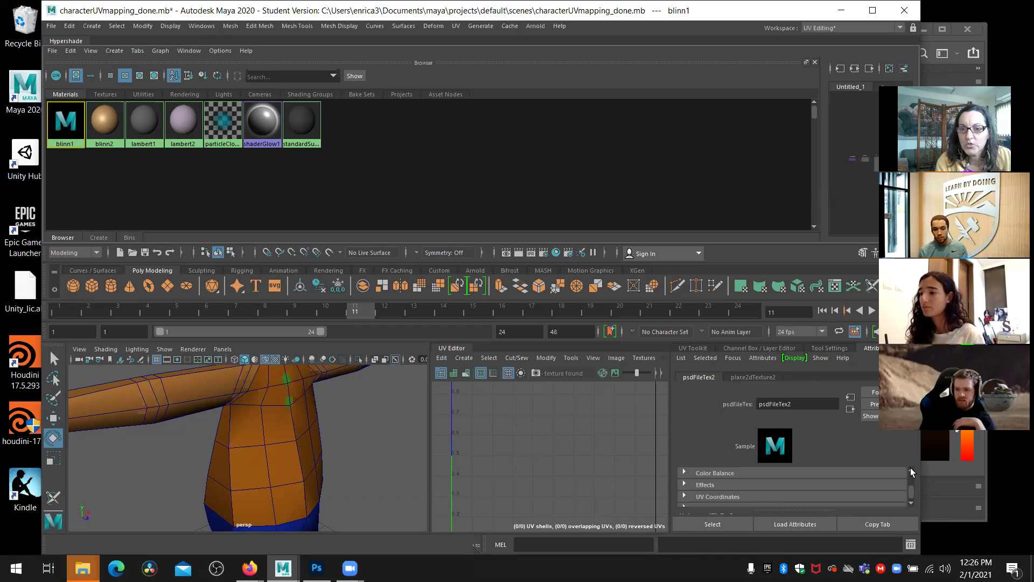
click(760, 377)
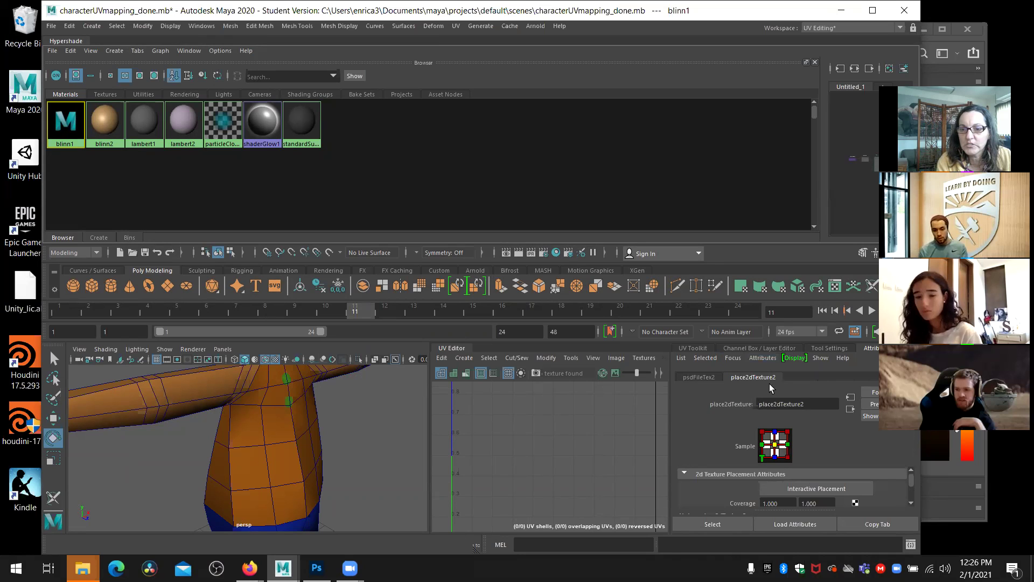
Examine the remaining place2dTexture2 attributes, from the 2D texture placement settings through noise UV to the extra attributes.
click(911, 503)
click(911, 504)
click(911, 504)
click(910, 504)
click(910, 504)
click(911, 505)
click(910, 504)
click(911, 505)
click(910, 505)
click(910, 504)
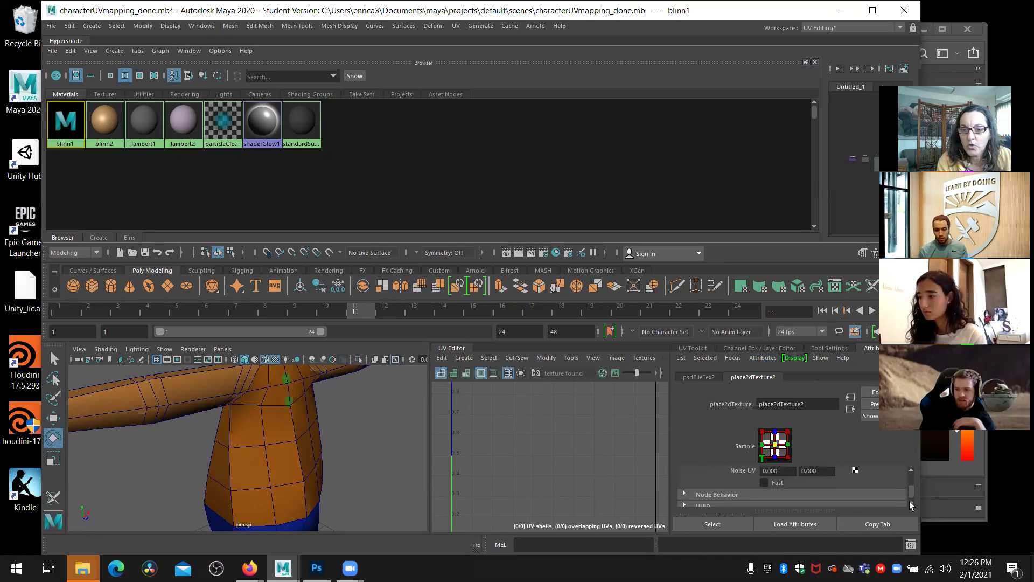
click(910, 504)
click(911, 504)
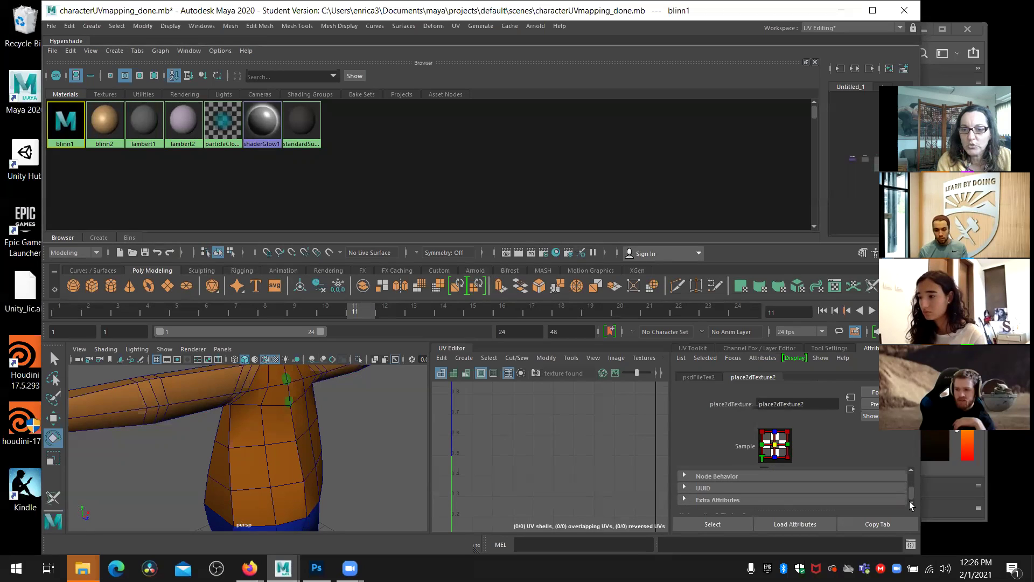
click(912, 471)
click(912, 471)
click(912, 471)
click(912, 471)
click(912, 470)
click(912, 471)
click(912, 471)
click(911, 470)
click(912, 471)
click(912, 471)
click(912, 471)
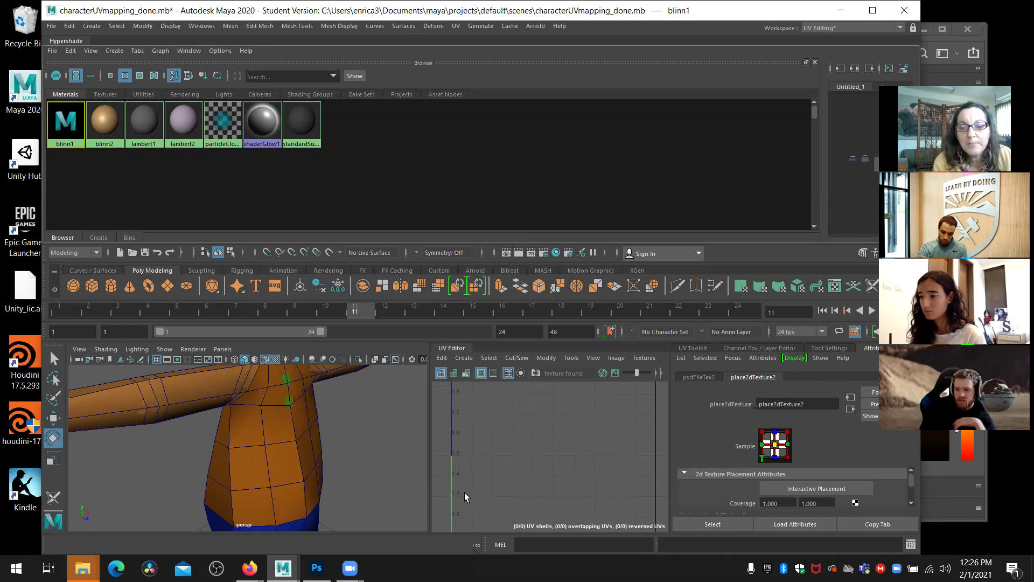
Switch to Photoshop, where outUV_dude.psd is open.
click(316, 568)
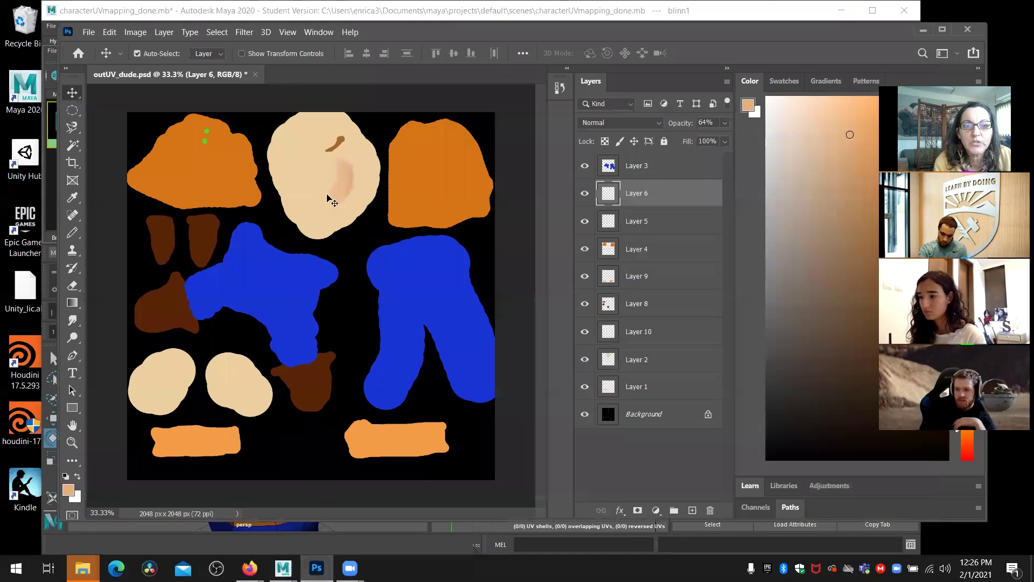
click(88, 32)
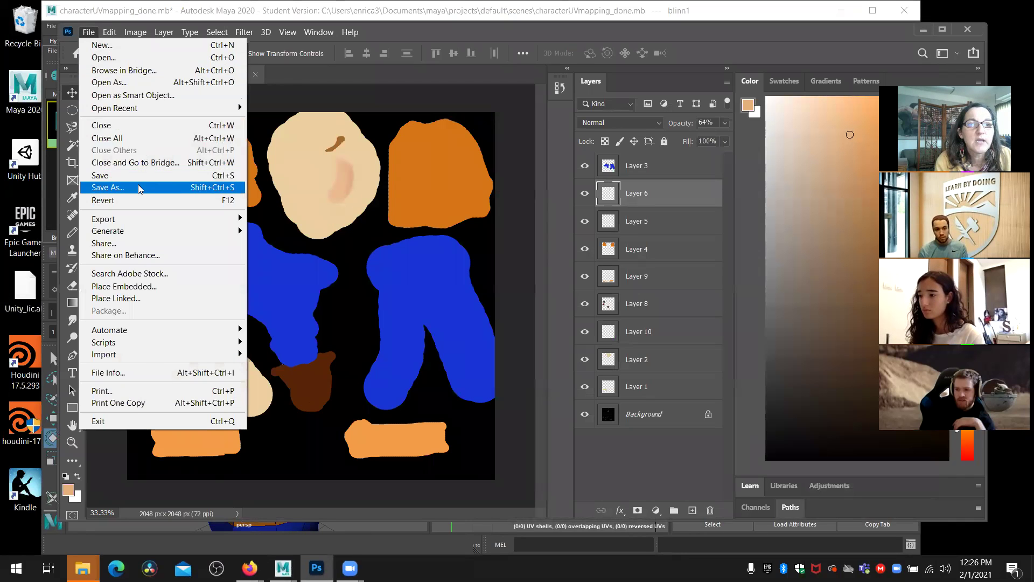
click(138, 186)
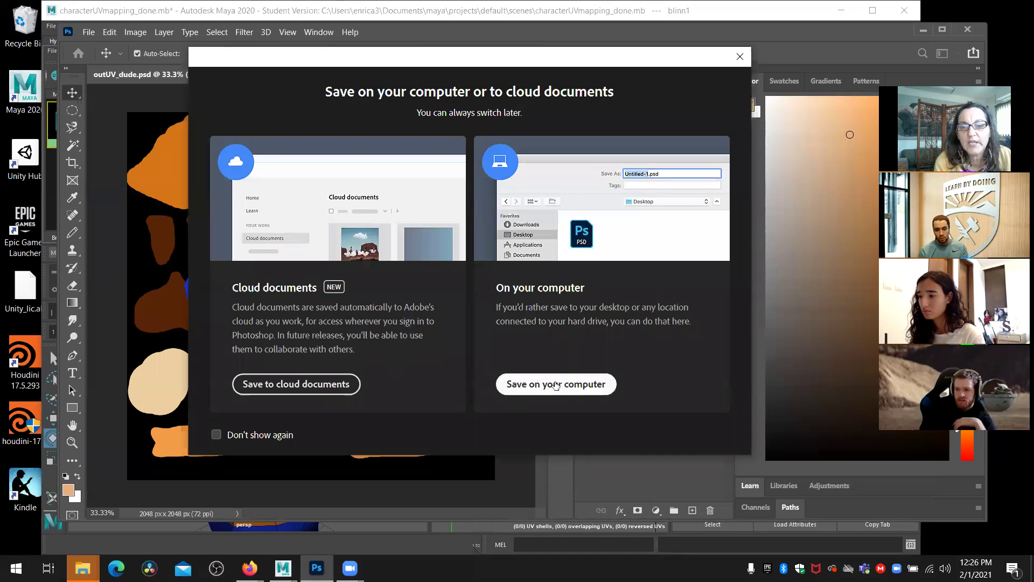
click(549, 377)
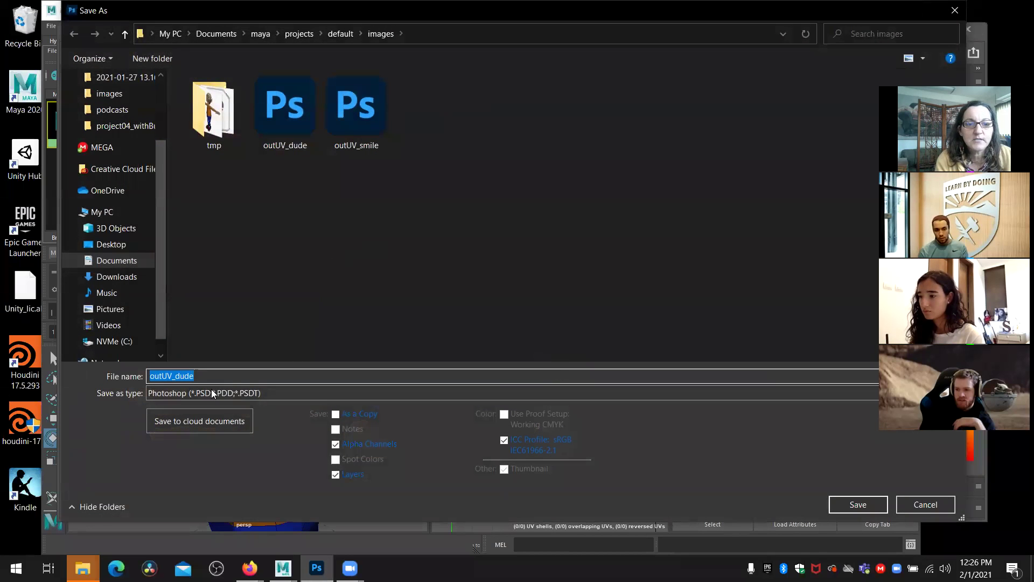
click(191, 423)
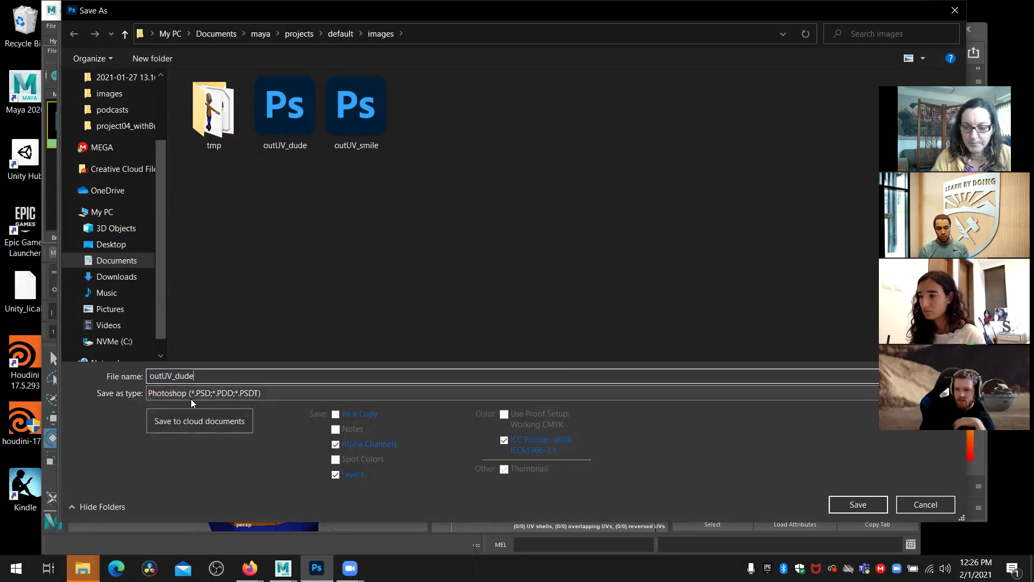
click(195, 375)
text(_bump)
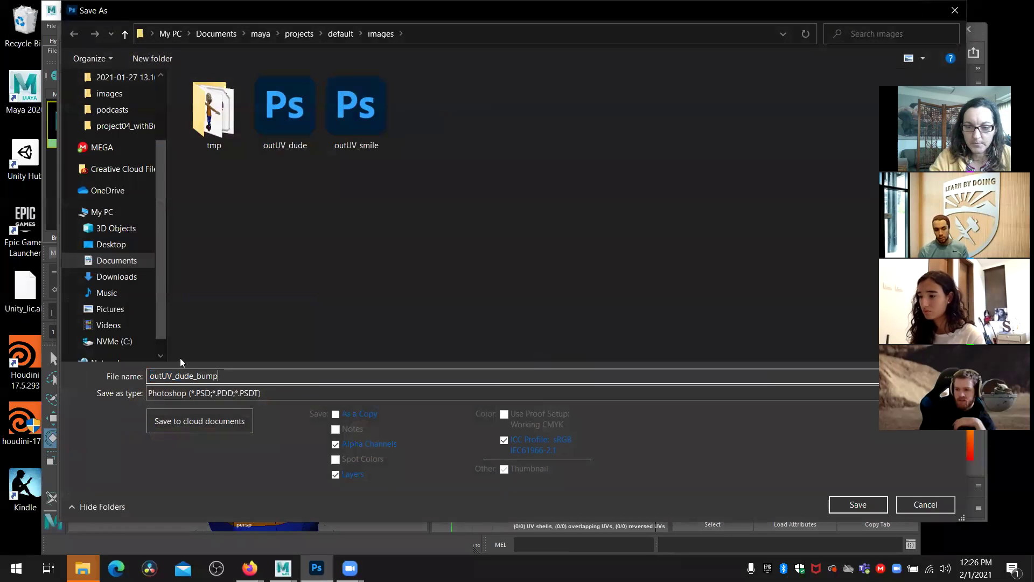
text(Map)
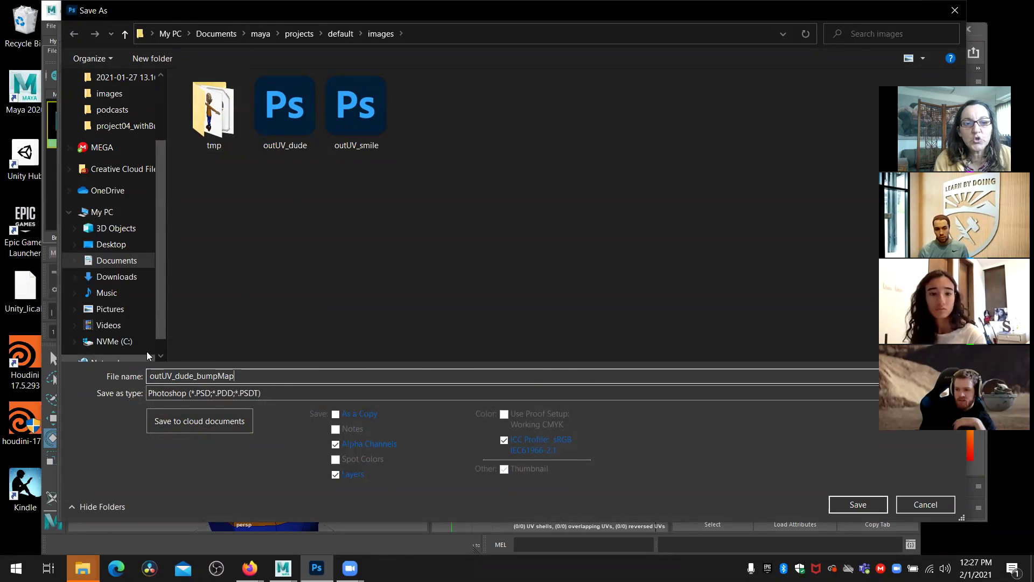
click(907, 503)
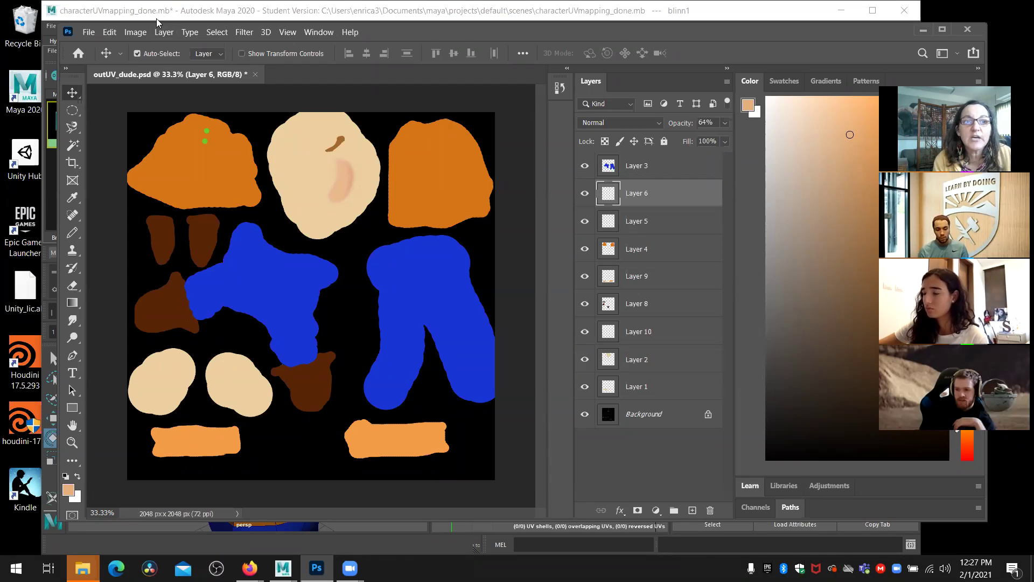
Try to desaturate the painted texture with only Layer 6 selected.
click(143, 34)
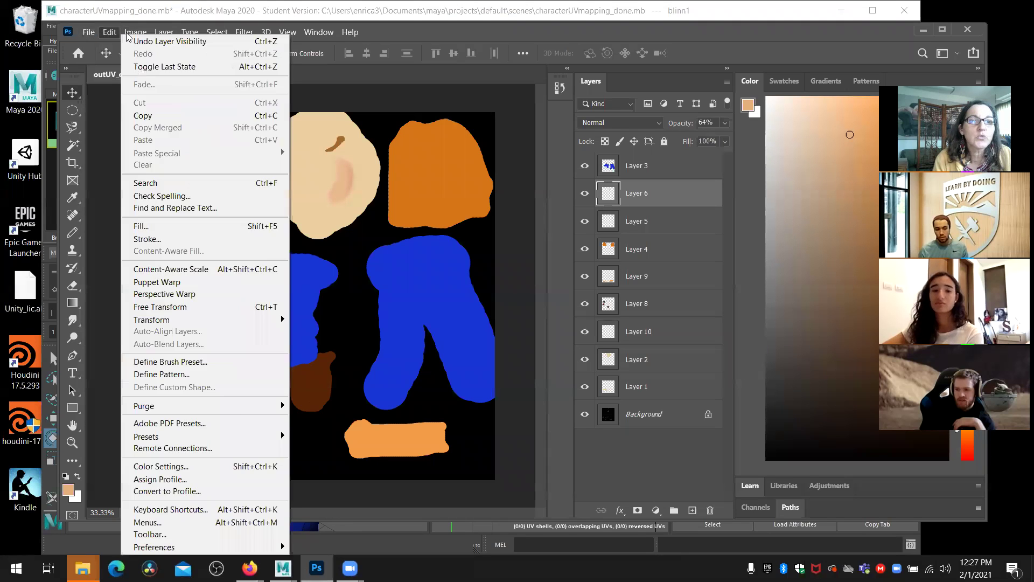
mouse_move(206, 64)
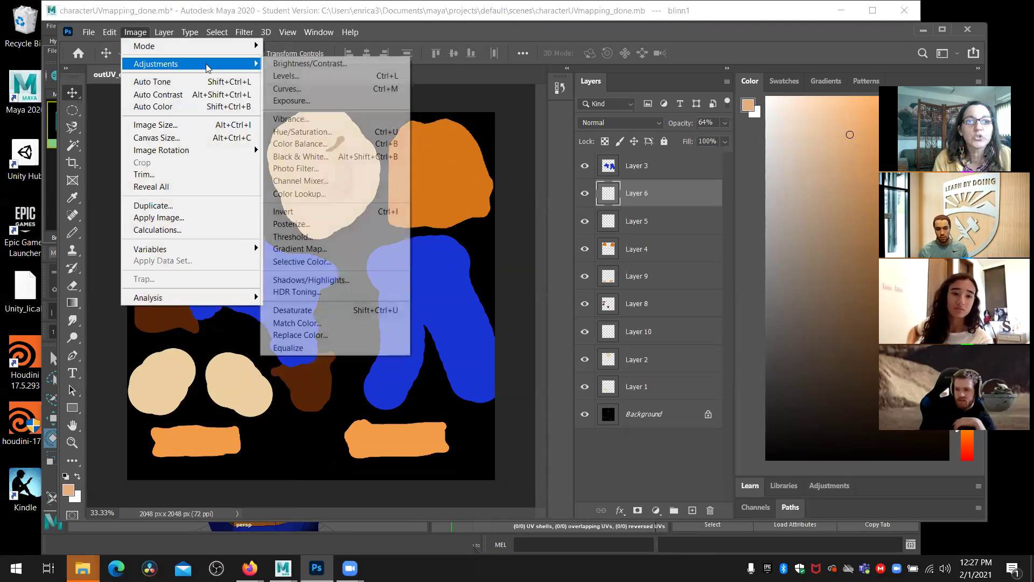
click(329, 311)
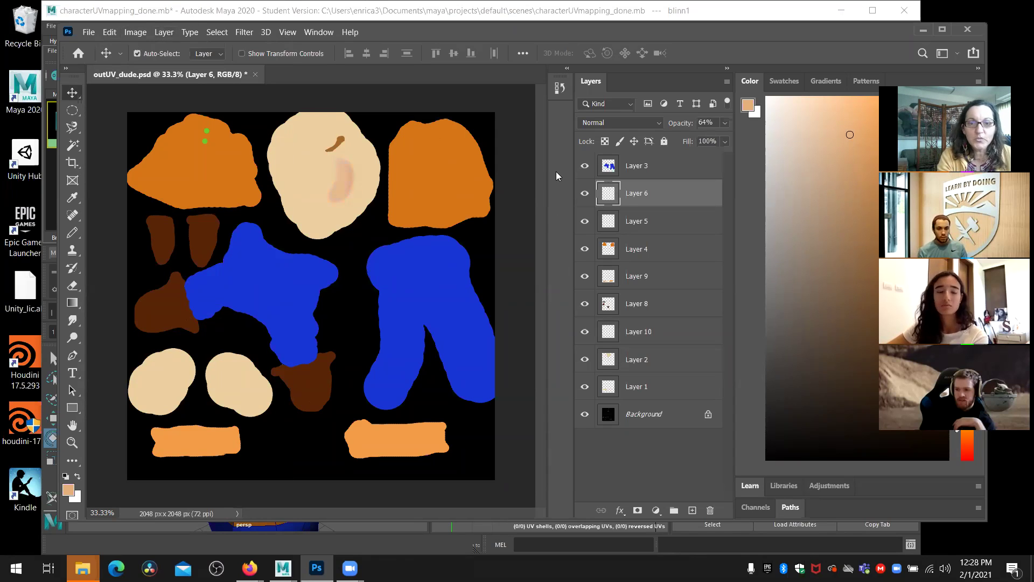
Flatten all layers into one background and desaturate the texture to shades of gray.
click(164, 32)
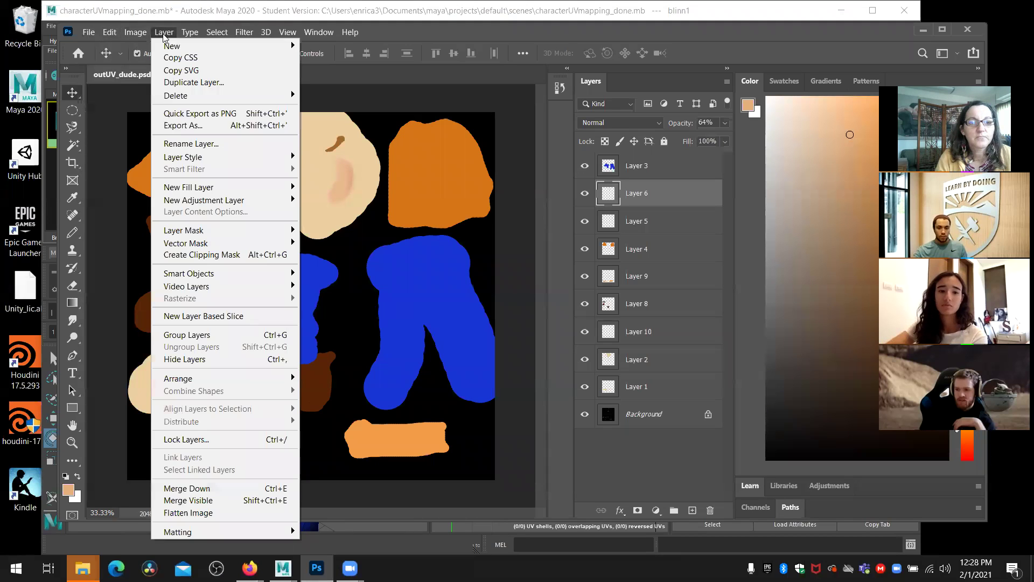
click(179, 512)
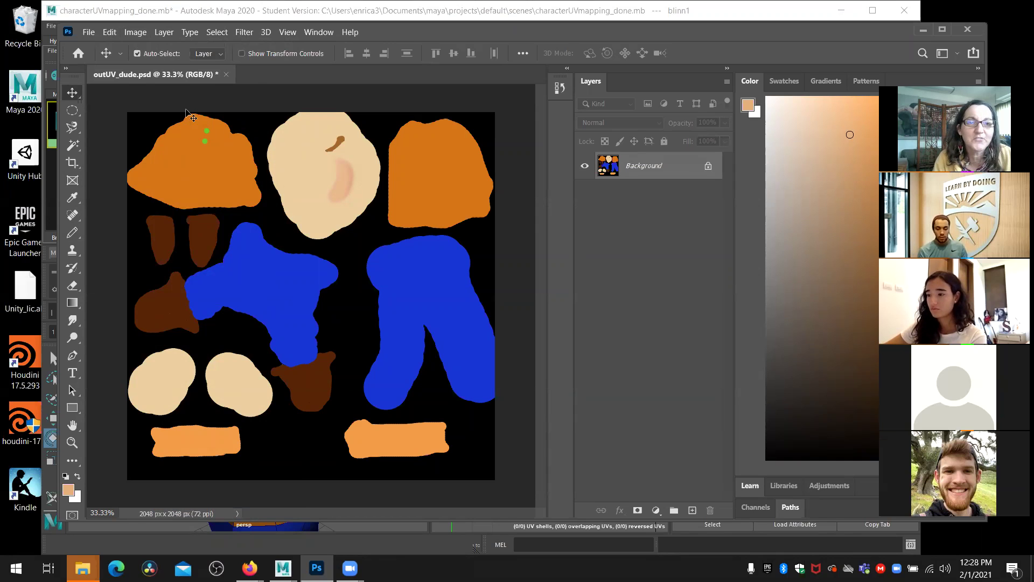
click(163, 33)
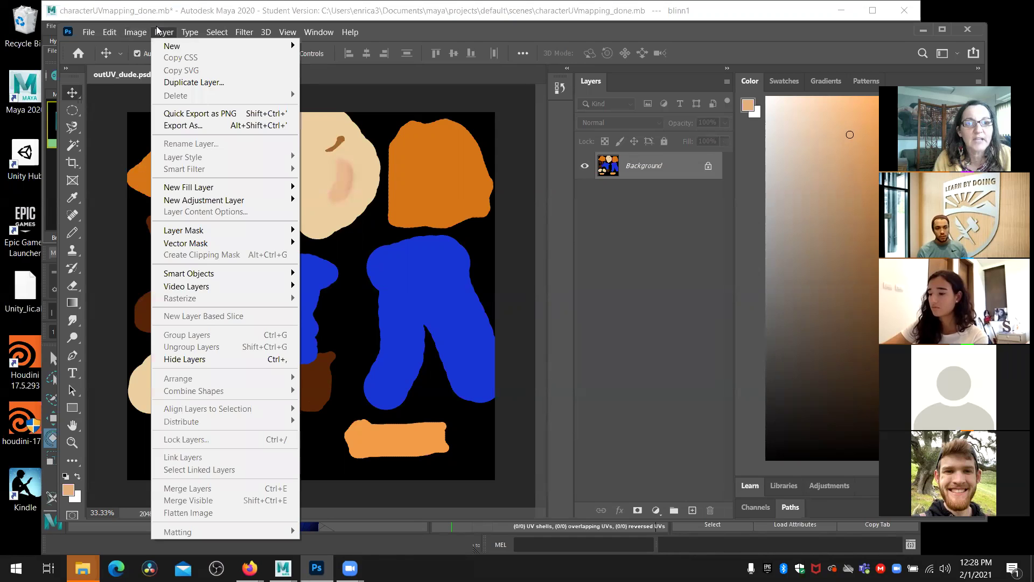
mouse_move(155, 65)
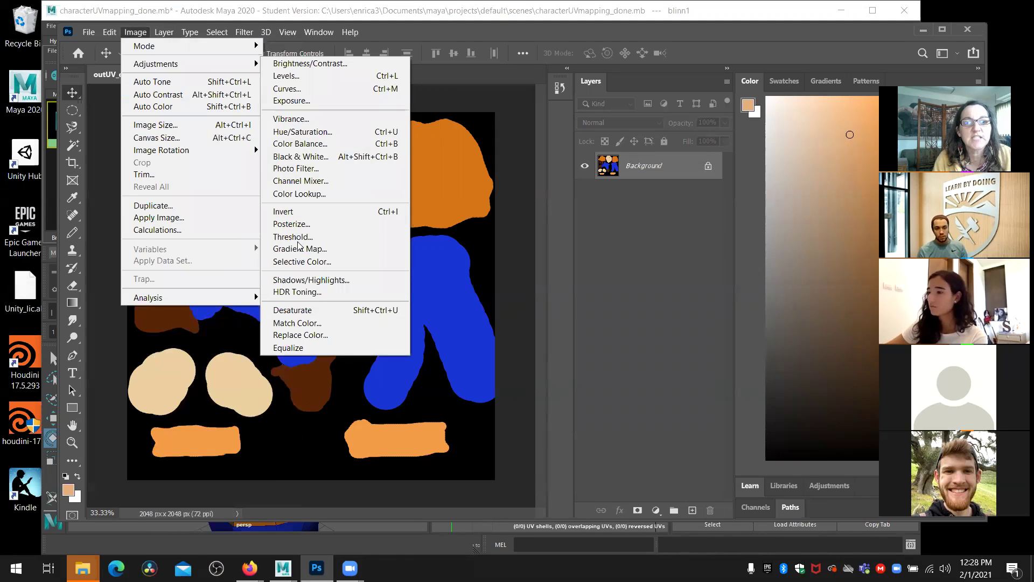
click(305, 311)
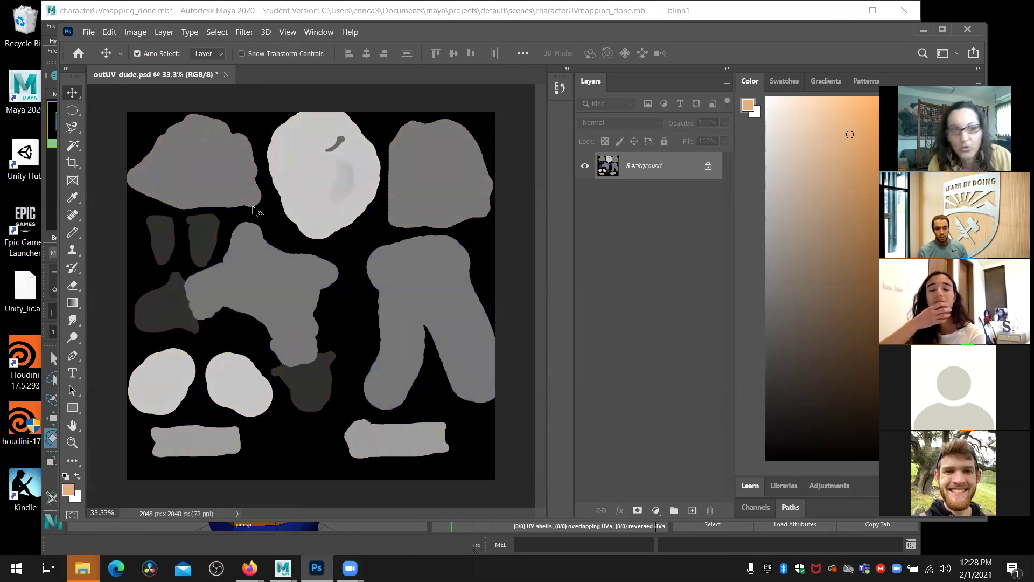
Zoom in on the two small dots on the shirt shape and make white the foreground color.
click(72, 442)
drag(203, 135, 285, 185)
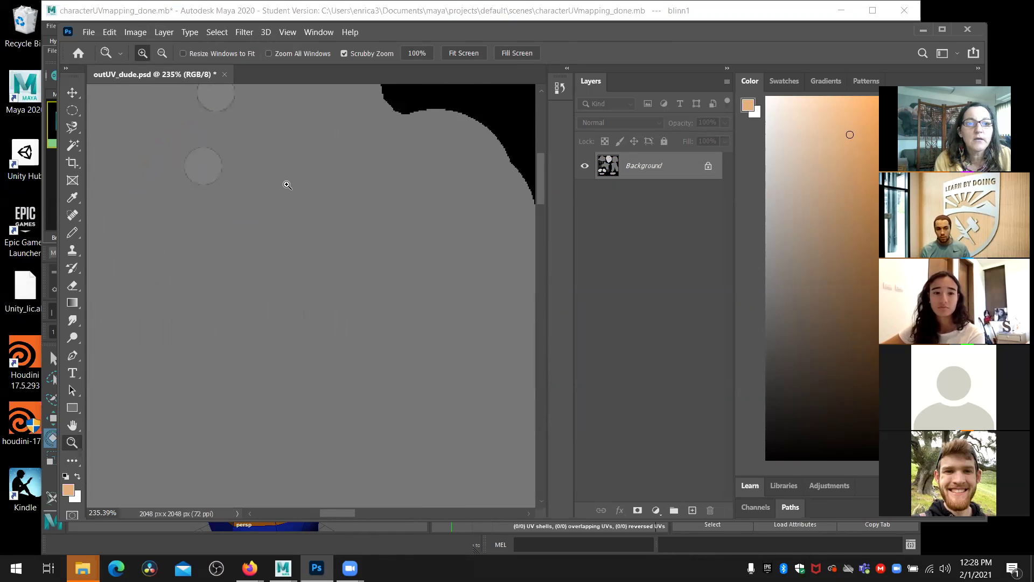
scroll(280, 212, up, 2)
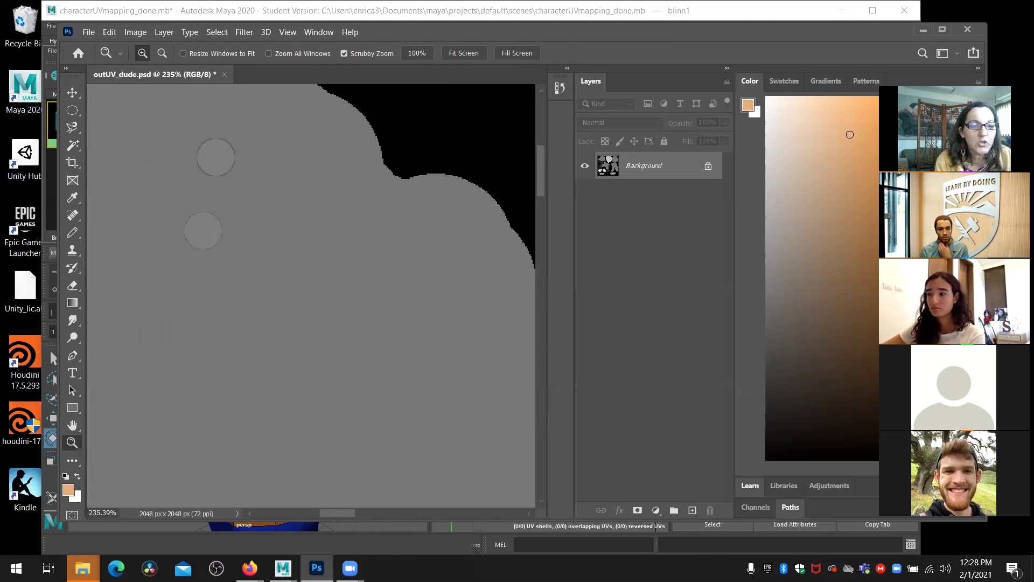
click(78, 477)
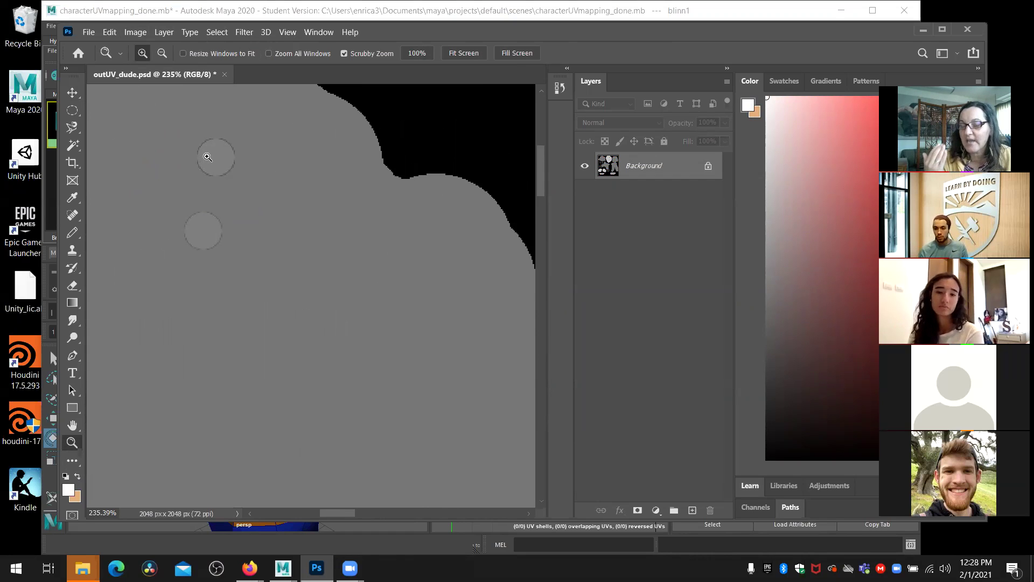
Try the Pencil tool with its size enlarged to 3800 pixels.
key(b)
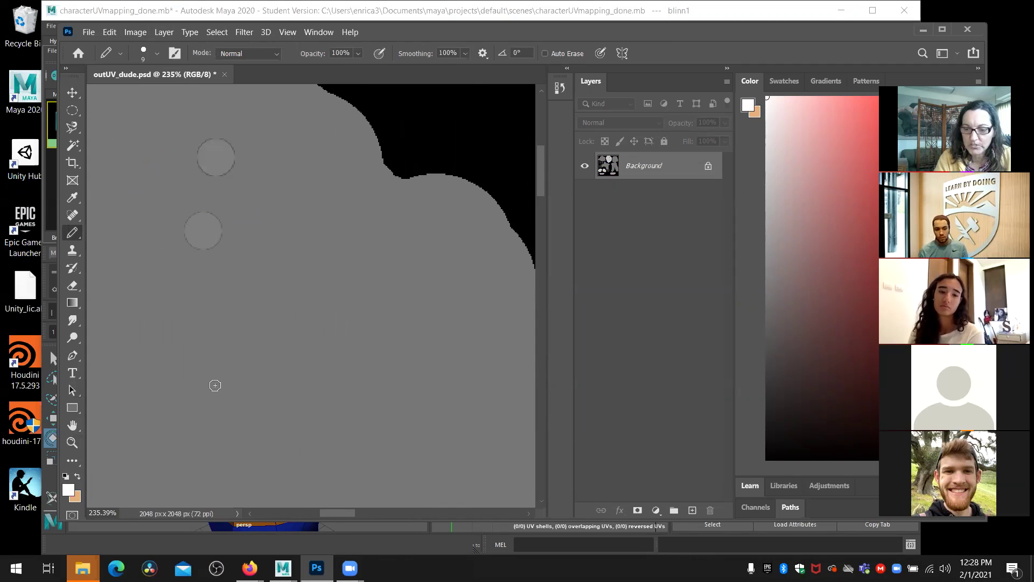
key(bracketright)
key(bracketright)
key(bracketright)
key(bracketright)
key(bracketright)
key(bracketright)
key(bracketright)
key(bracketright)
key(bracketright)
key(bracketright)
key(bracketright)
key(bracketright)
key(bracketright)
key(bracketright)
key(bracketright)
key(bracketright)
key(bracketright)
key(bracketright)
key(bracketright)
key(bracketright)
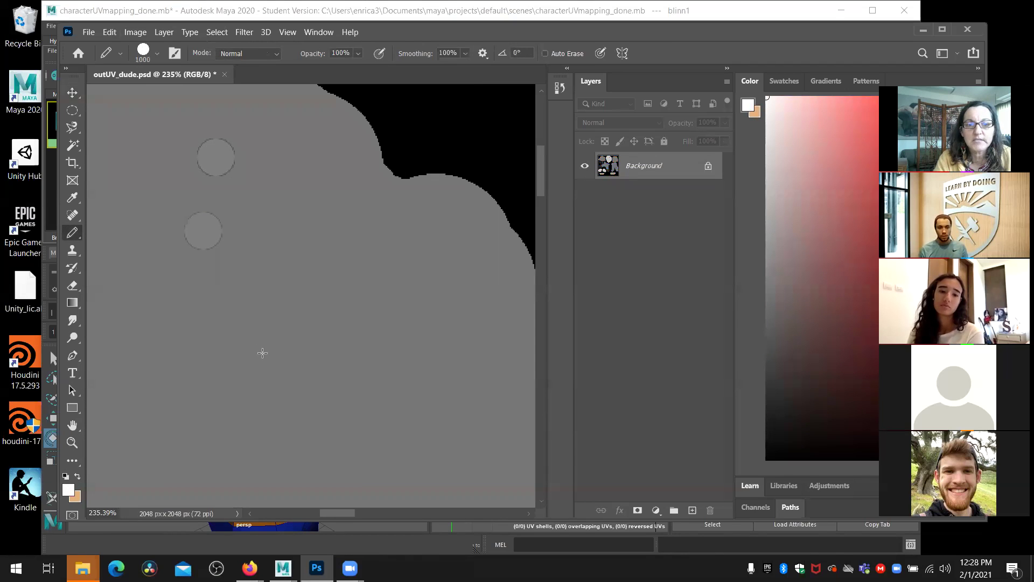
key(bracketright)
key(bracketright)
key(bracketright)
key(bracketright)
key(bracketright)
key(bracketright)
key(bracketright)
key(bracketright)
key(bracketright)
key(bracketright)
key(bracketright)
key(bracketright)
key(bracketright)
key(bracketright)
key(bracketright)
key(bracketright)
key(bracketright)
key(bracketright)
key(bracketright)
key(bracketright)
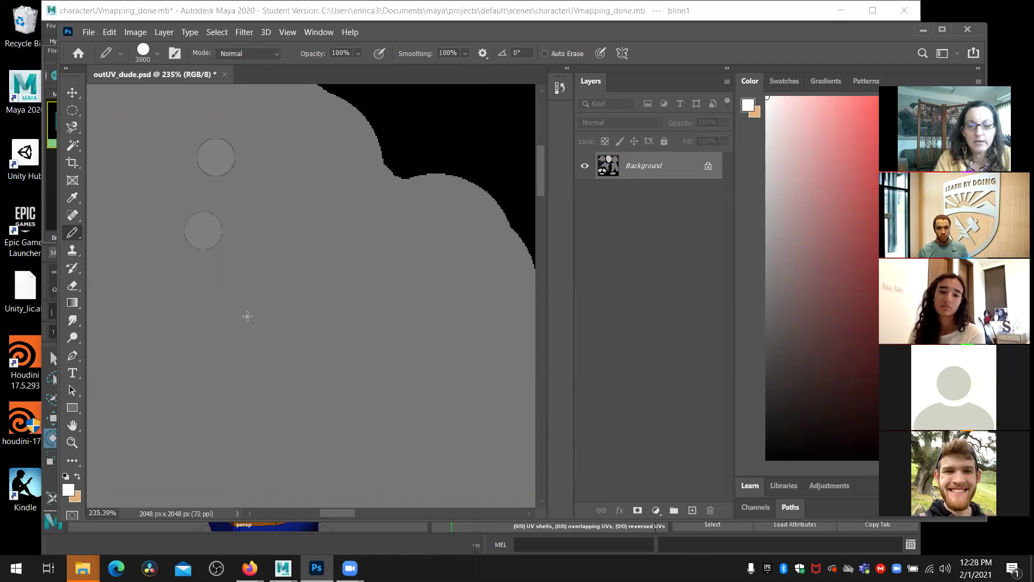
key(bracketleft)
key(bracketleft)
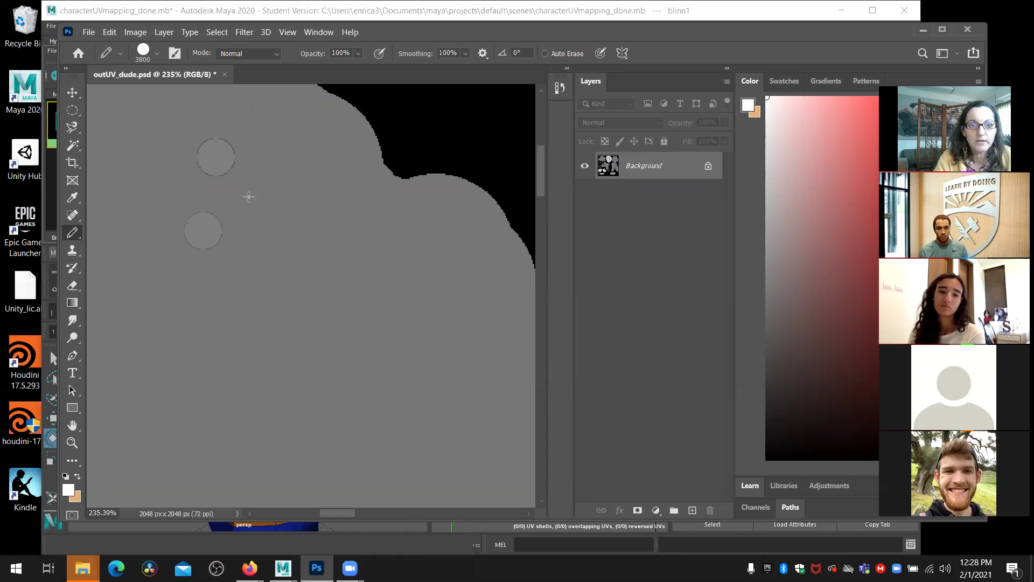
Undo the last change to the flattened texture and redo the desaturation.
click(221, 154)
key(ctrl+z)
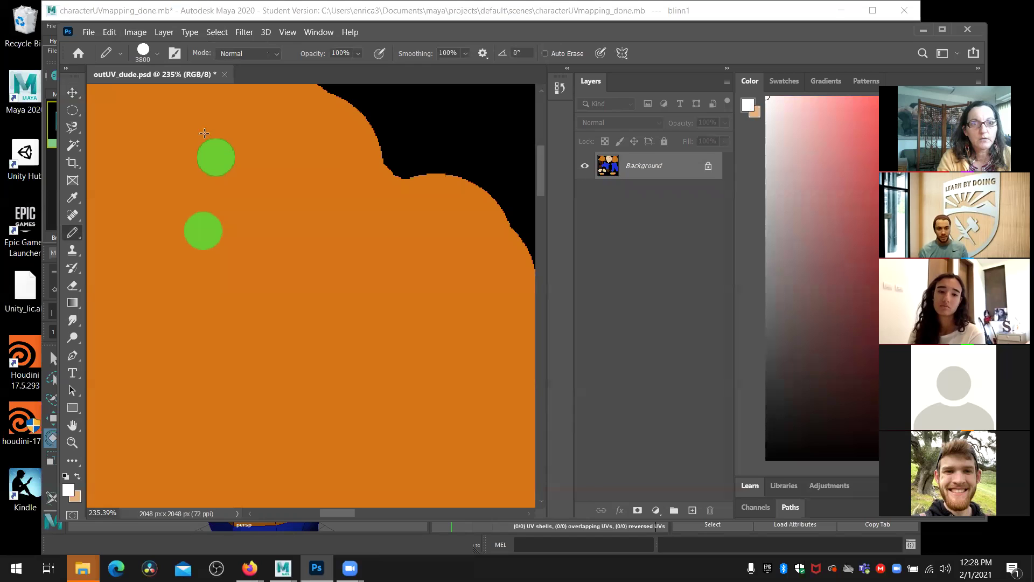
click(110, 32)
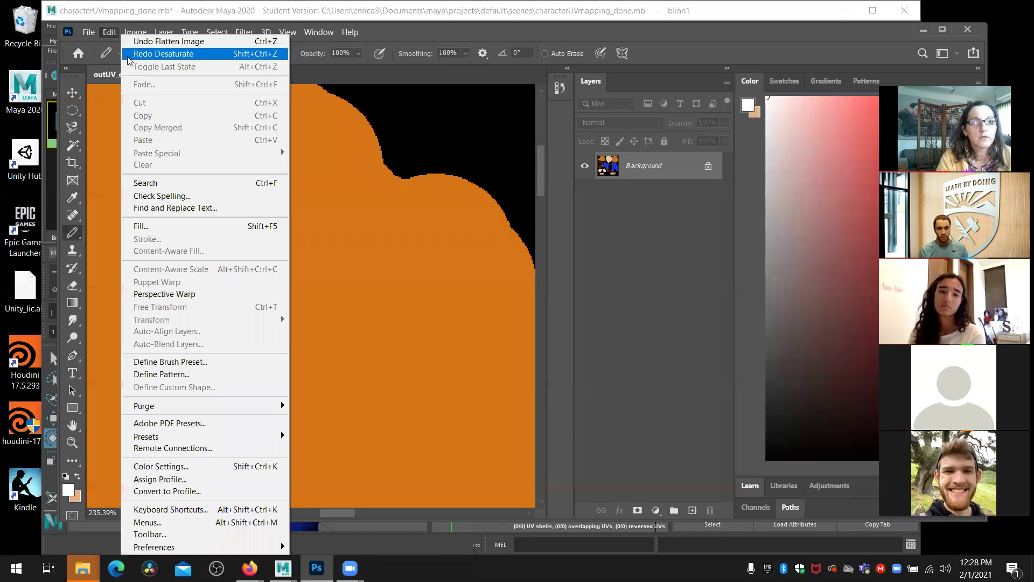
click(140, 56)
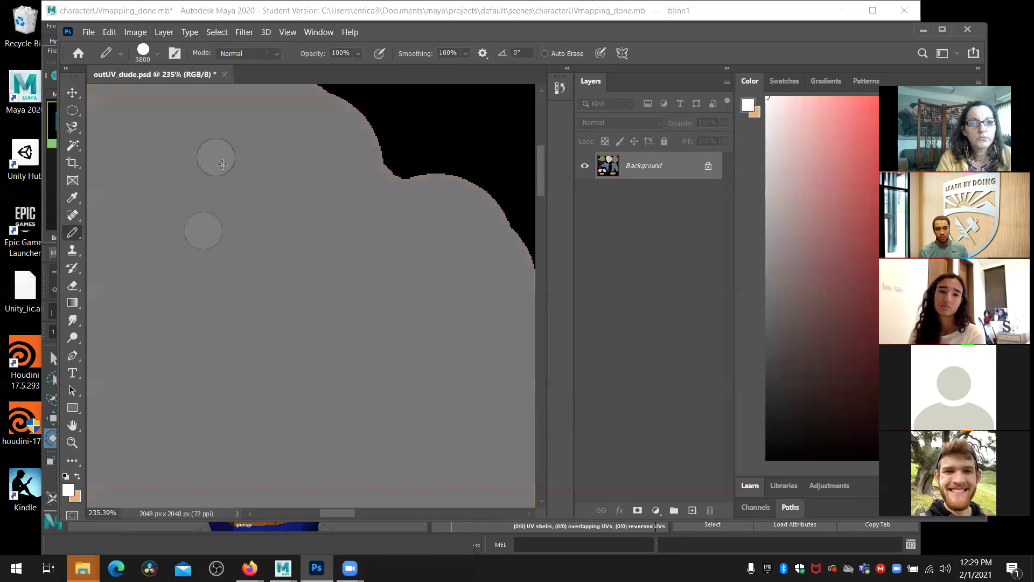
Paint the two small dots on the shirt shape white using the Brush tool at size 10.
right_click(77, 237)
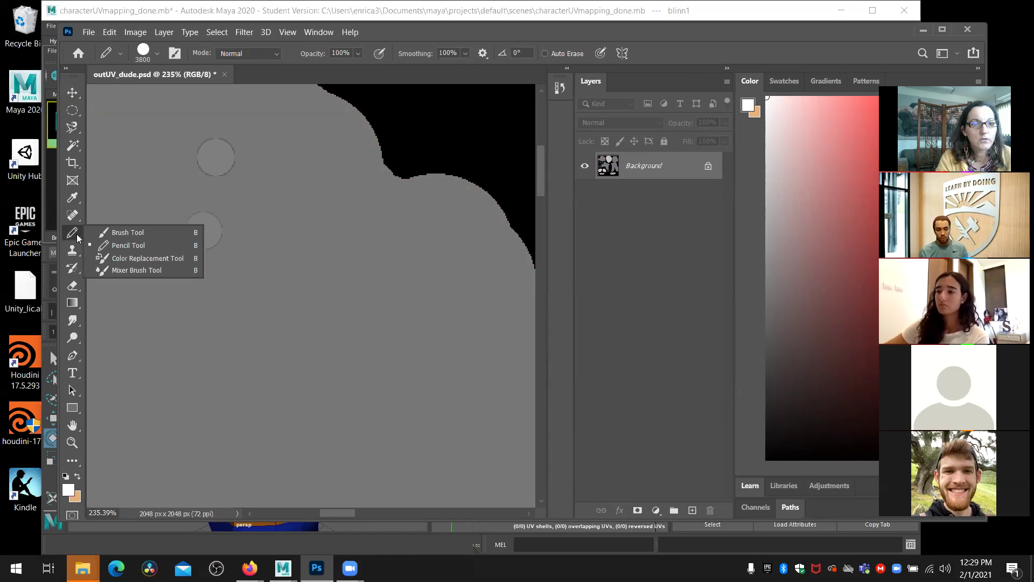
click(128, 232)
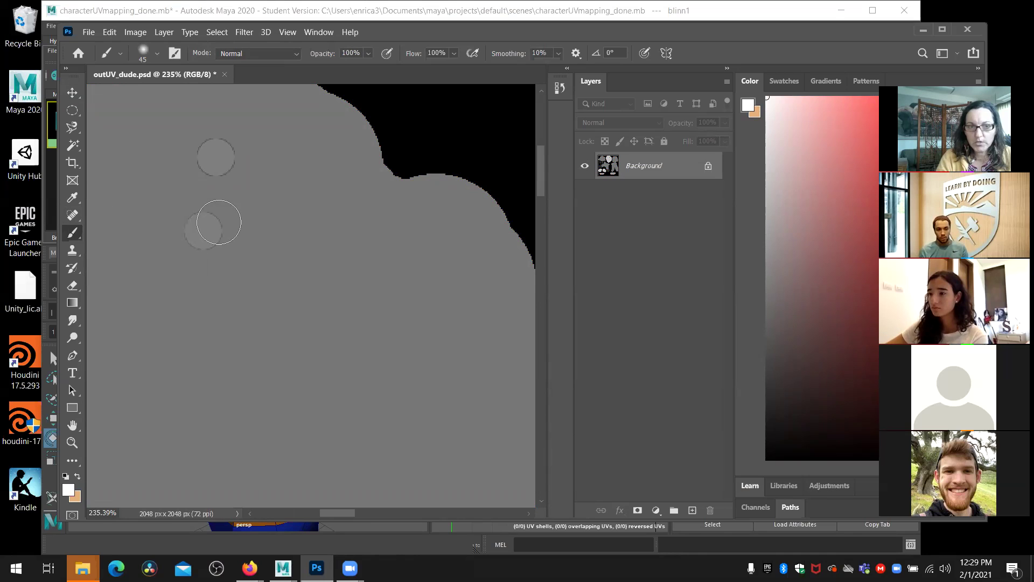
key(bracketleft)
key(bracketleft)
key(bracketleft)
key(bracketleft)
key(bracketleft)
key(bracketleft)
key(bracketleft)
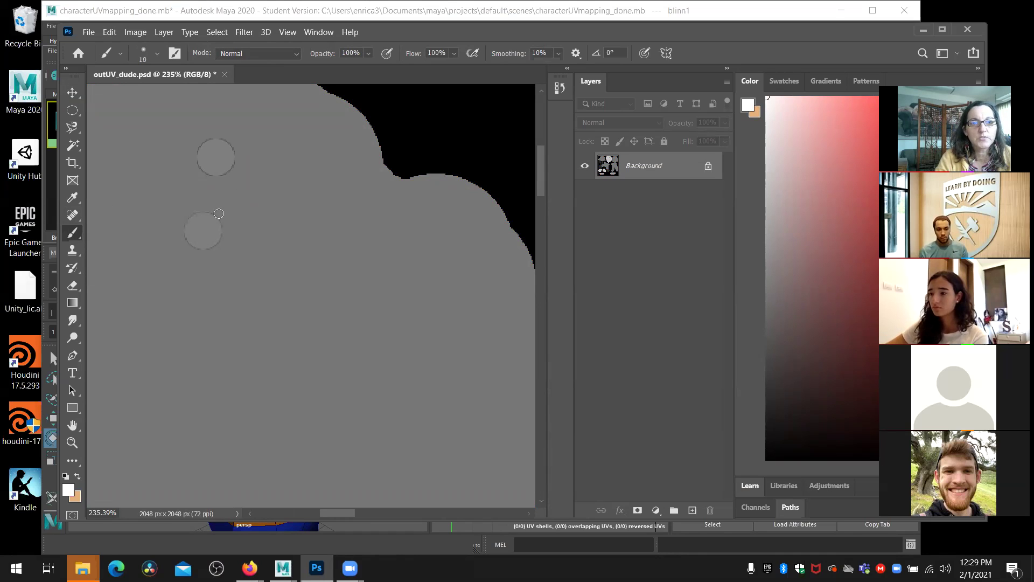
click(210, 225)
mouse_move(211, 227)
mouse_down()
mouse_move(198, 226)
mouse_move(201, 236)
mouse_move(197, 224)
mouse_move(211, 220)
mouse_move(215, 232)
mouse_move(200, 238)
mouse_move(201, 224)
mouse_move(200, 238)
mouse_up()
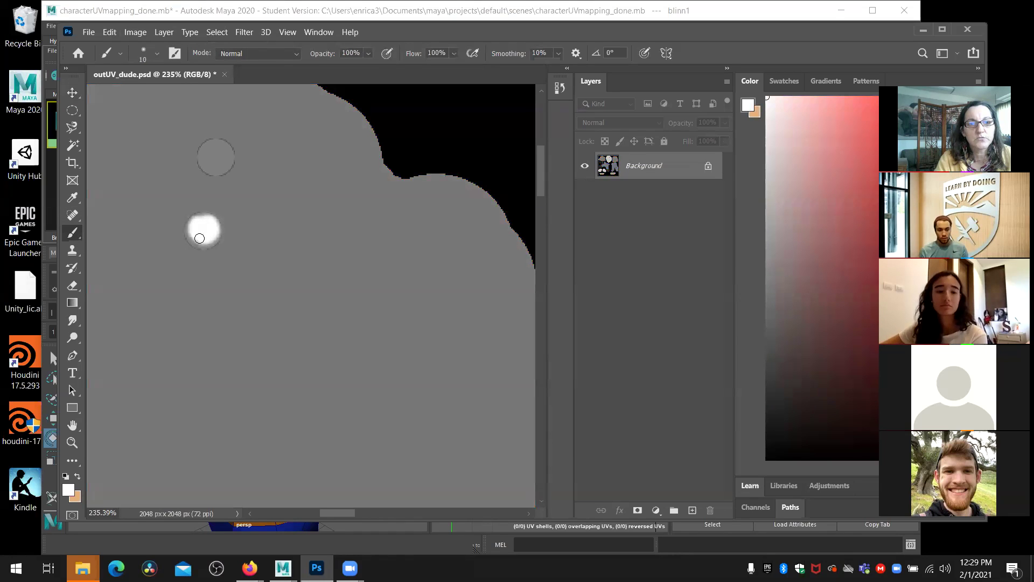
mouse_move(214, 145)
mouse_down()
mouse_move(229, 154)
mouse_move(222, 169)
mouse_move(206, 167)
mouse_move(205, 150)
mouse_move(215, 157)
mouse_up()
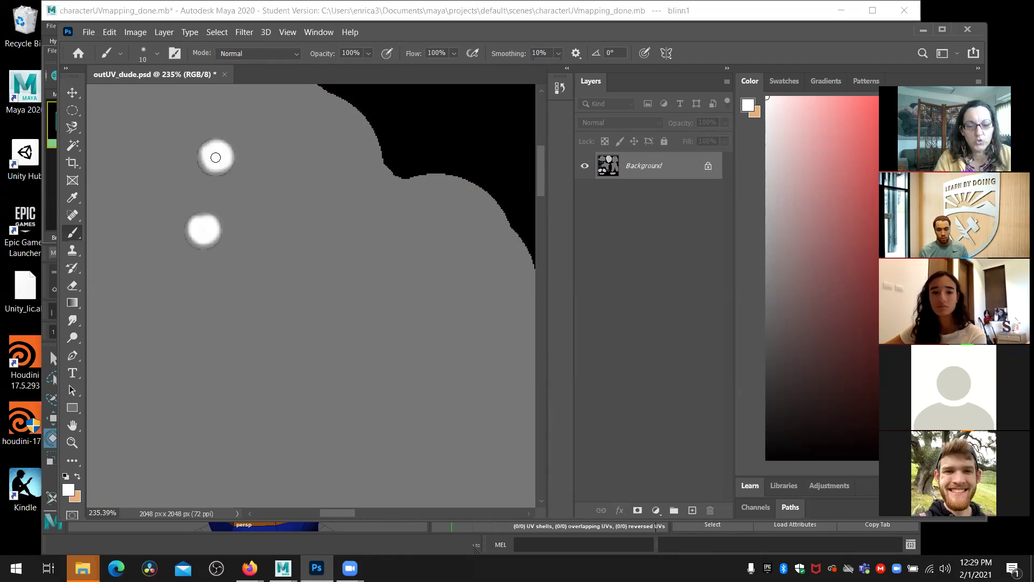
Reset the foreground and background colors to default black and white and reduce the brush size to 5.
click(65, 477)
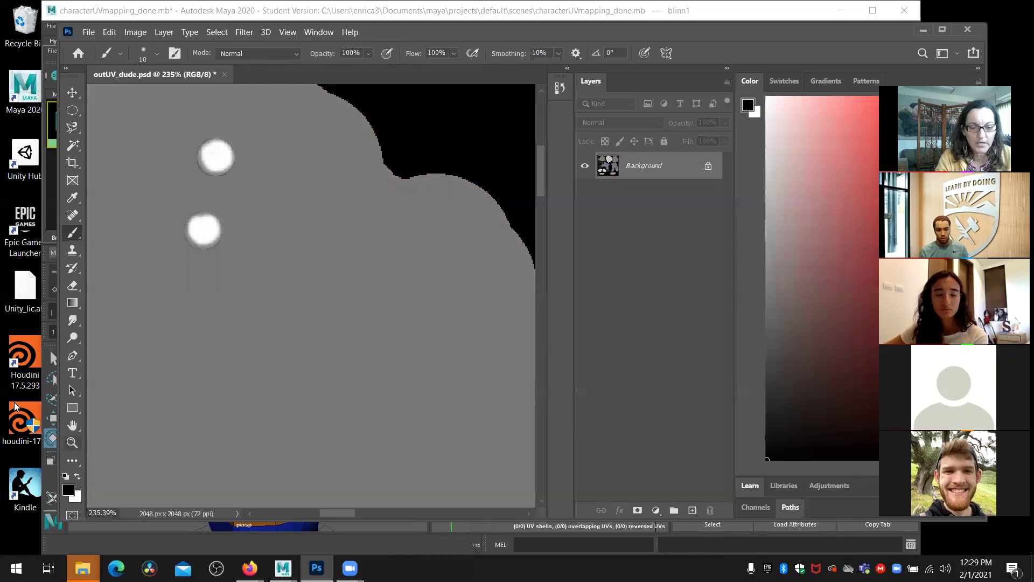
key(x)
key(x)
key(x)
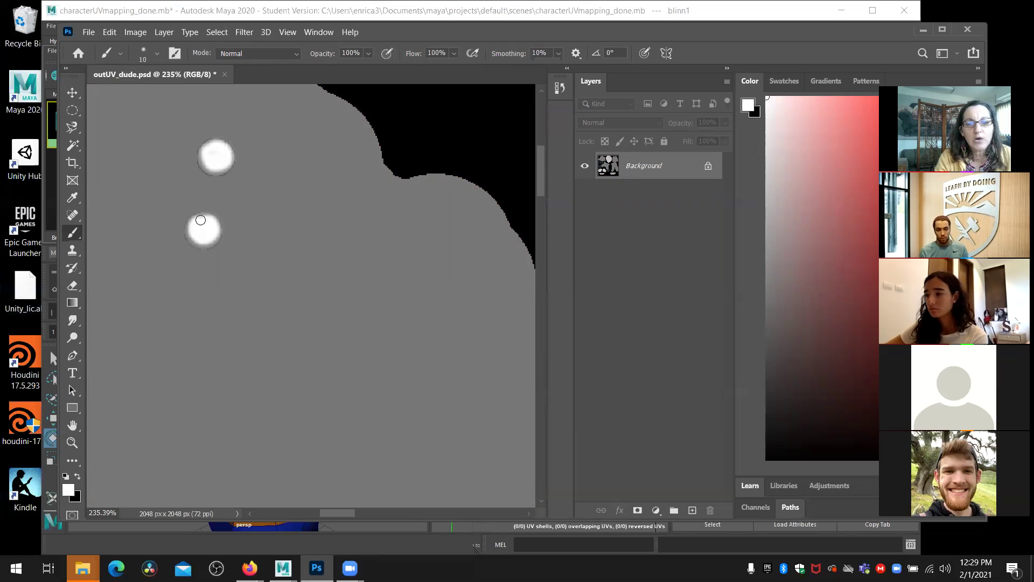
key(bracketleft)
key(bracketleft)
key(bracketleft)
key(bracketleft)
key(bracketleft)
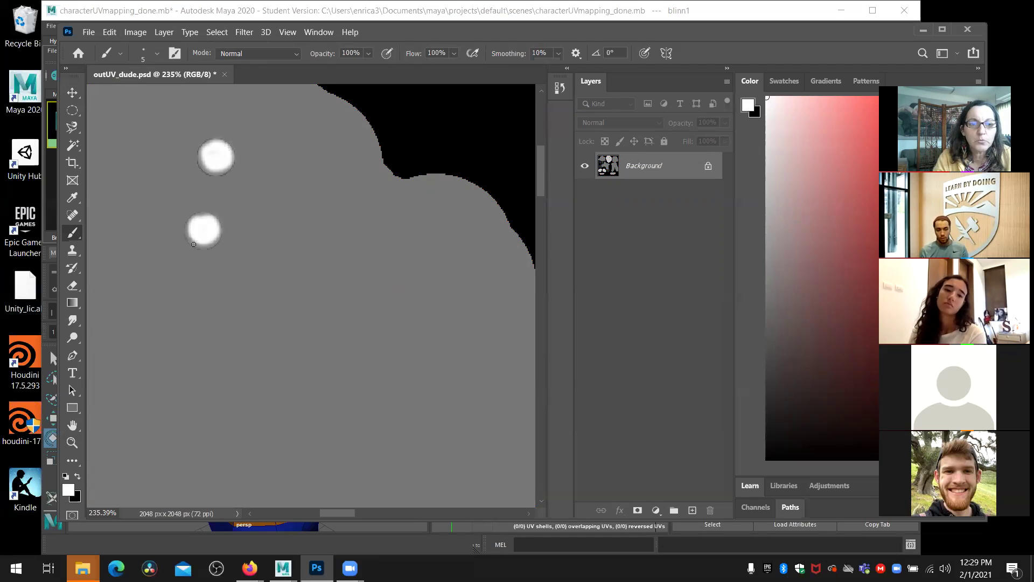
key(x)
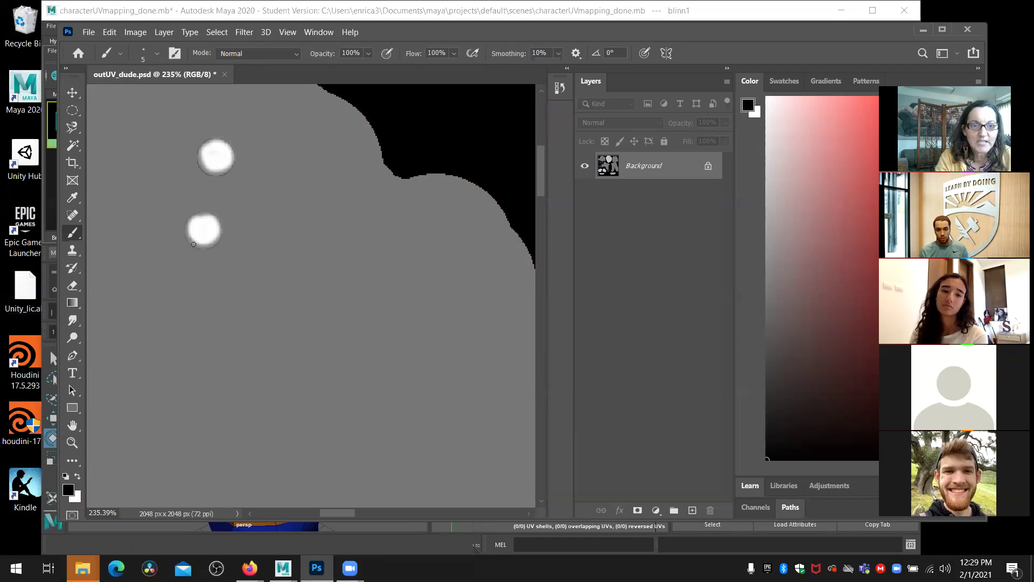
drag(190, 243, 187, 220)
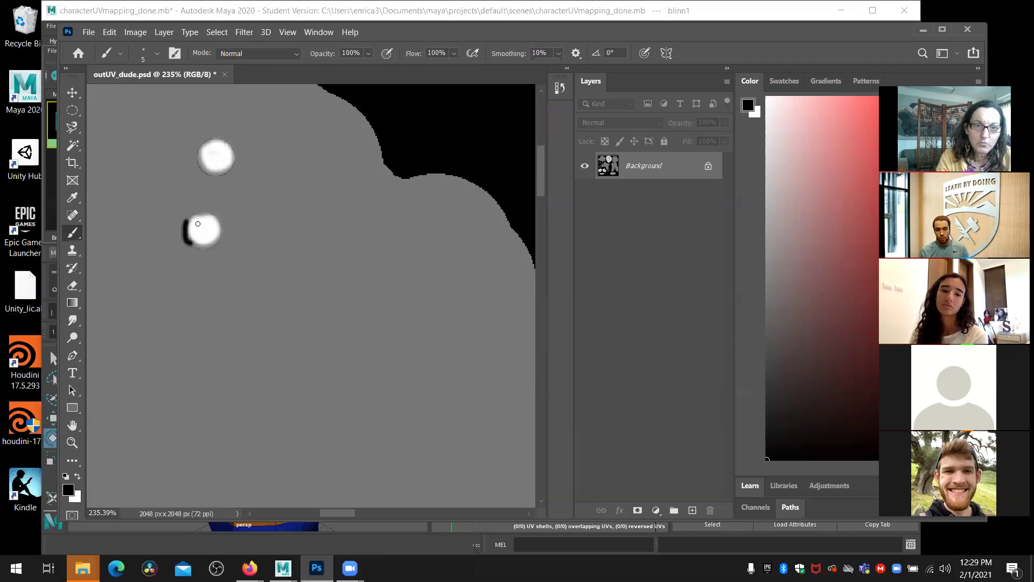
key(ctrl+z)
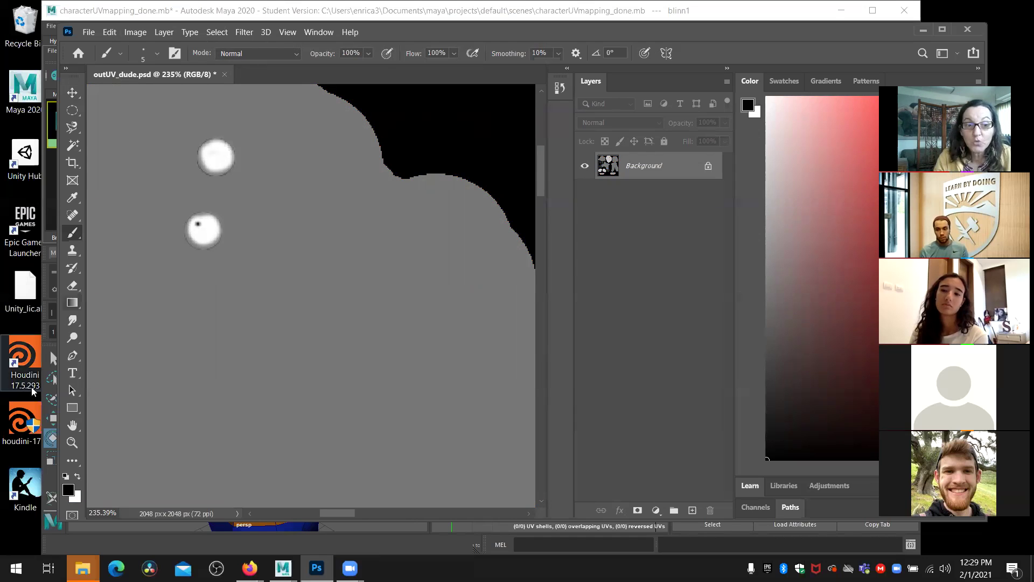
Set the foreground color to dark gray 333333, restricting the choice to web colors, and return to the Brush tool.
click(68, 489)
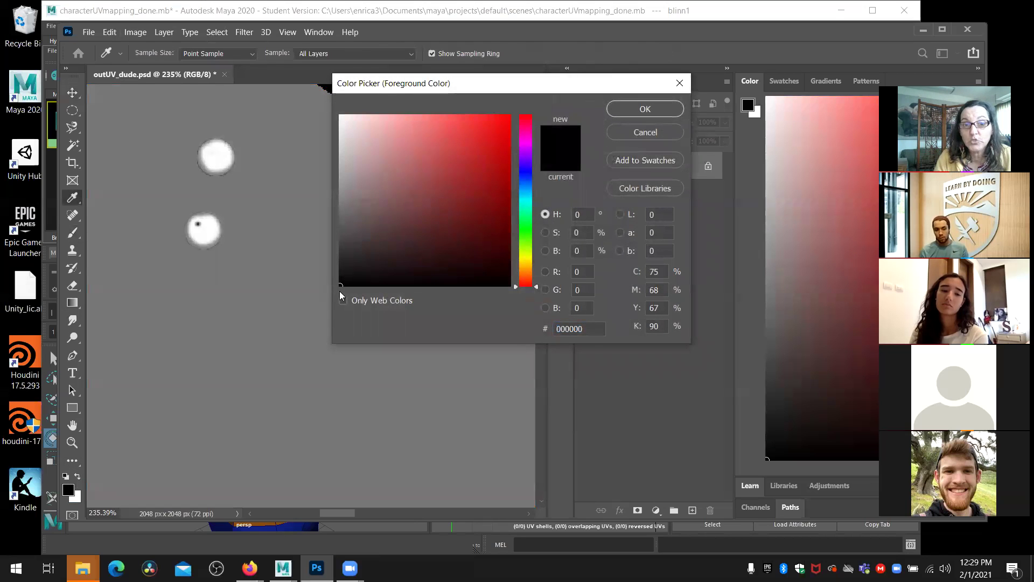
click(342, 301)
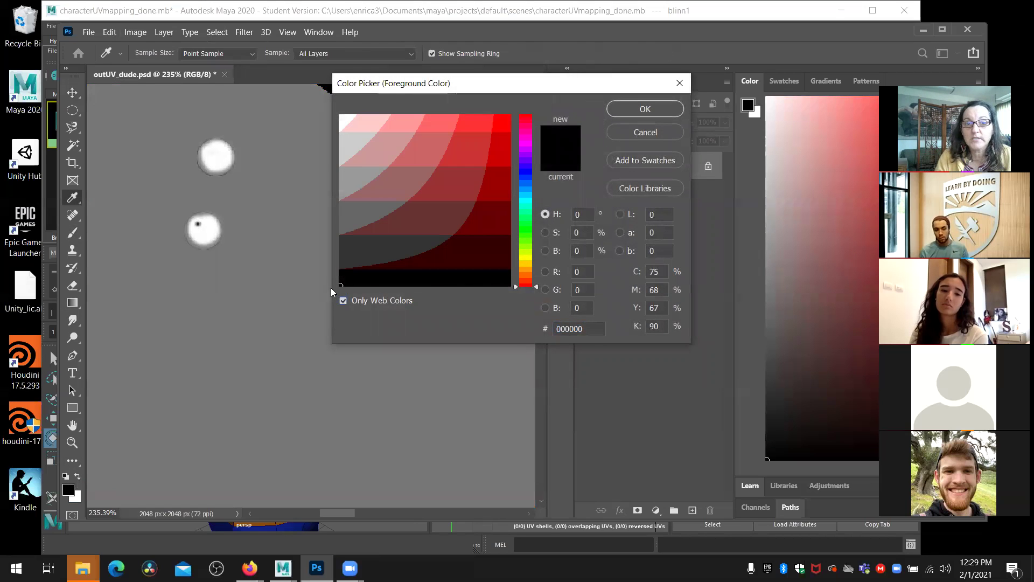
click(345, 246)
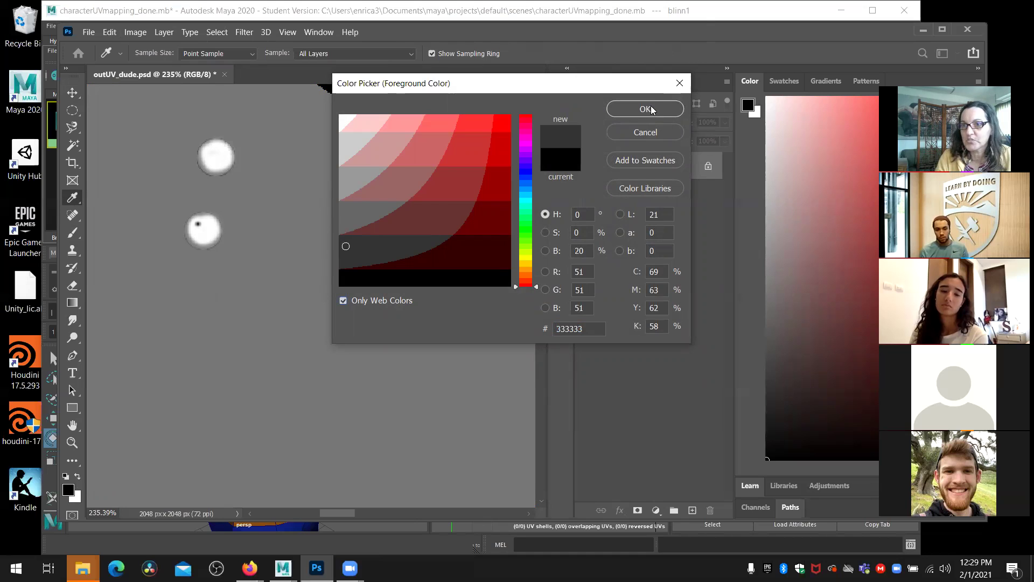
click(627, 108)
key(b)
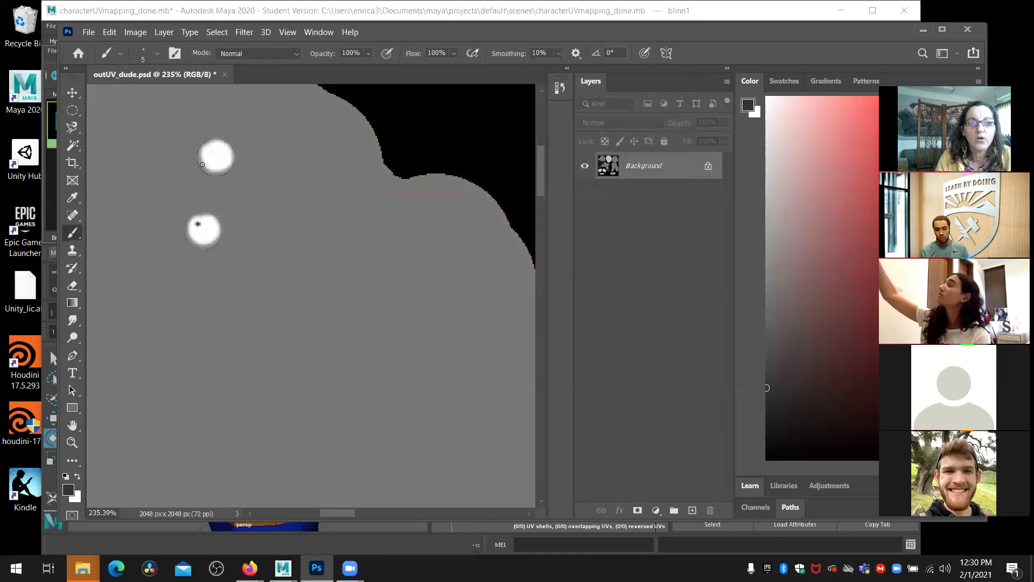
Paint a dark gray ring around the edge of each of the two white dots on the shirt shape.
mouse_move(199, 157)
mouse_down()
mouse_move(205, 171)
mouse_move(230, 173)
mouse_up()
key(ctrl+z)
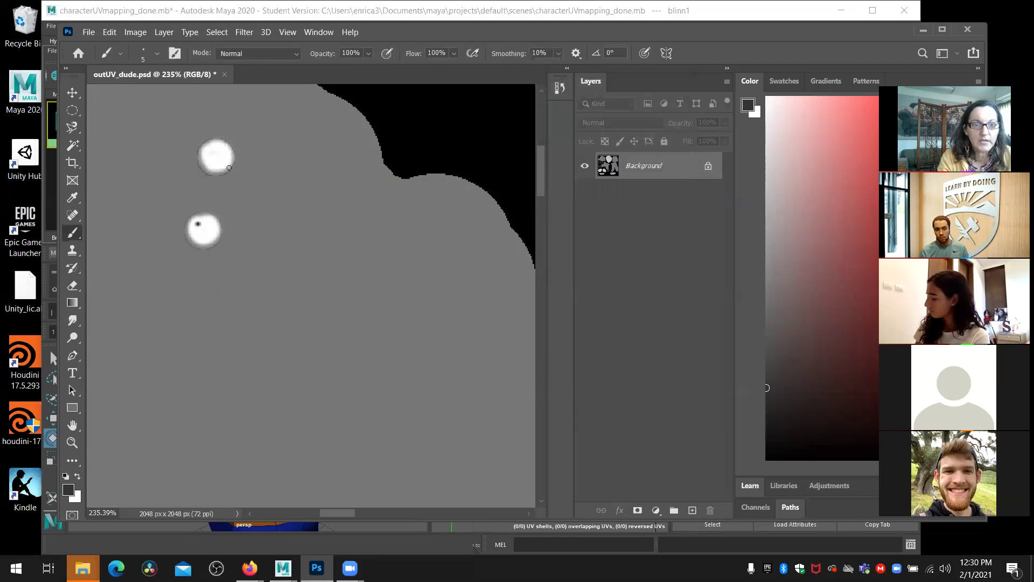
mouse_move(224, 172)
mouse_down()
mouse_move(203, 168)
mouse_move(213, 173)
mouse_move(203, 147)
mouse_up()
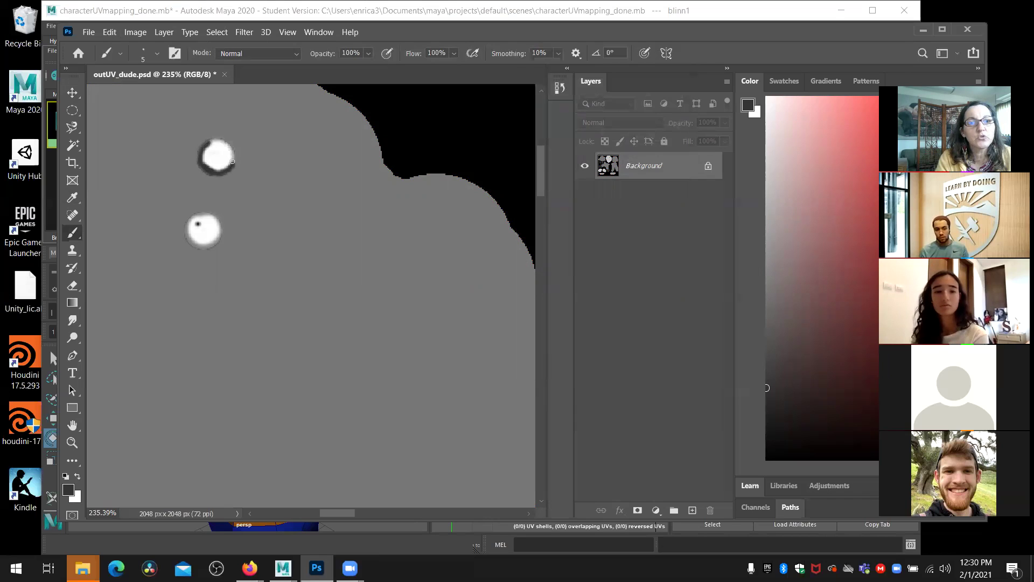
drag(223, 143, 214, 141)
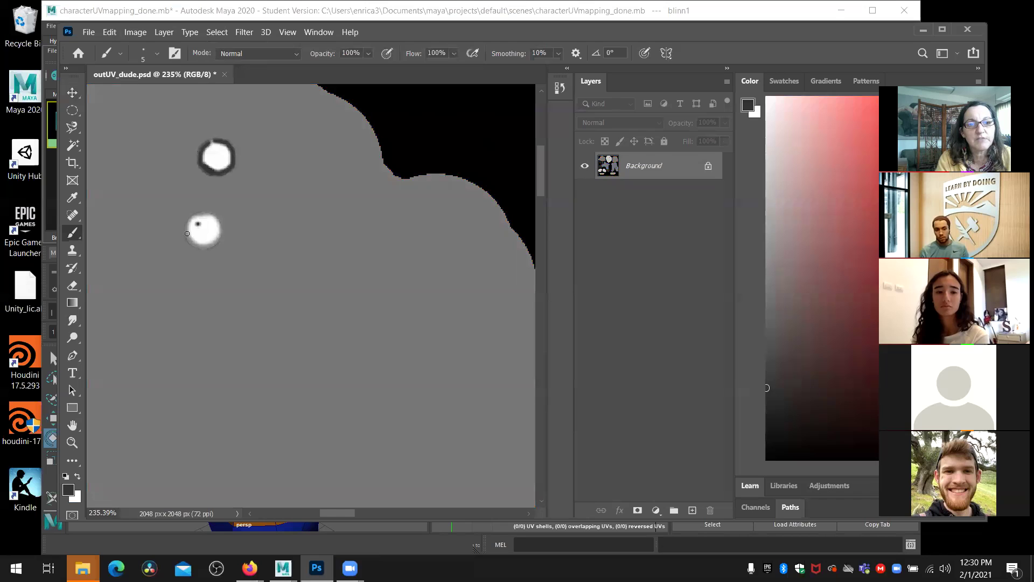
mouse_move(189, 241)
mouse_down()
mouse_move(223, 237)
mouse_move(190, 224)
mouse_move(208, 214)
mouse_move(223, 238)
mouse_move(197, 247)
mouse_move(187, 227)
mouse_move(218, 218)
mouse_up()
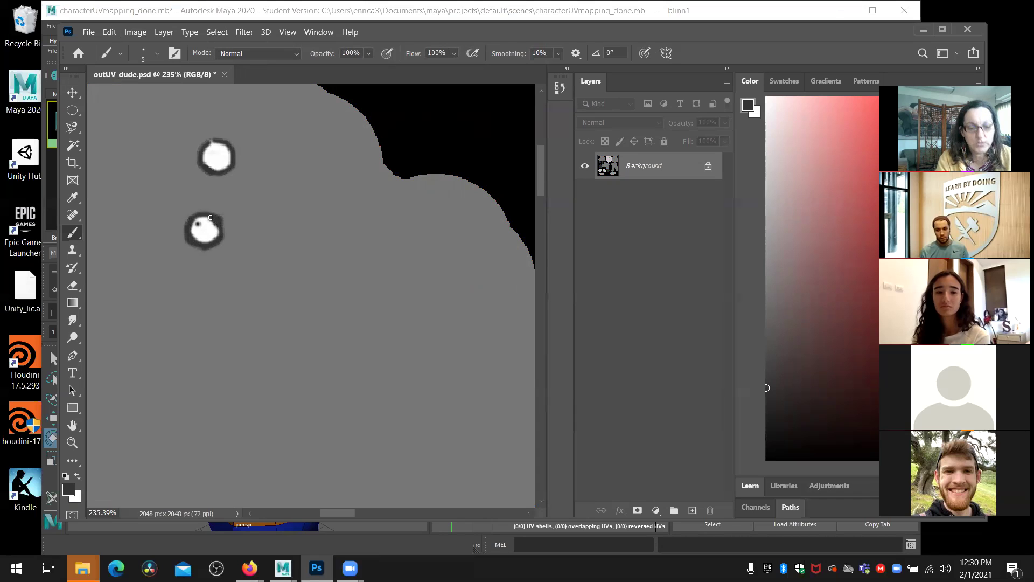
Swap to white and paint out the dark speck inside the lower dot on the shirt shape.
key(x)
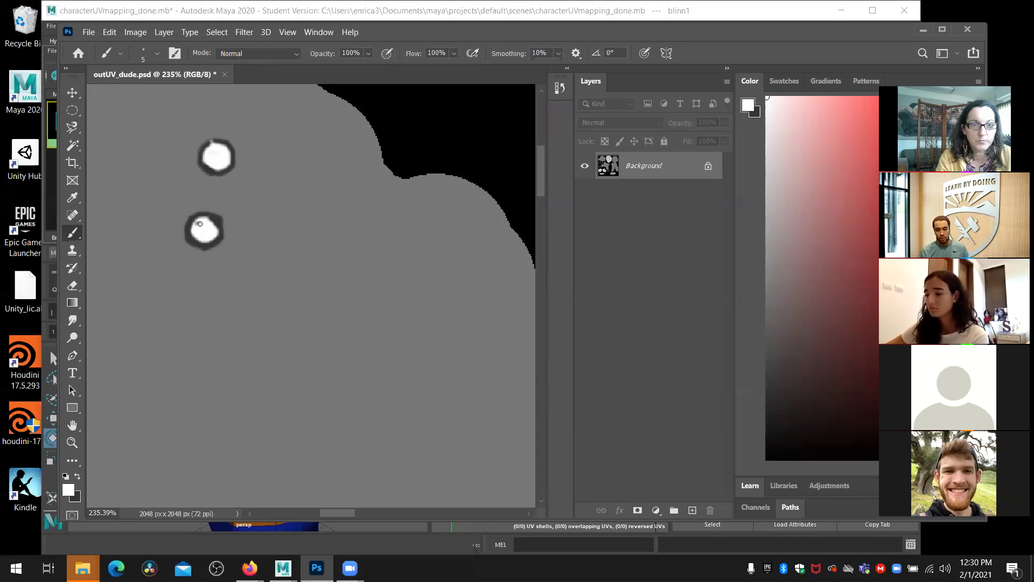
drag(209, 220, 215, 231)
key(alt+0)
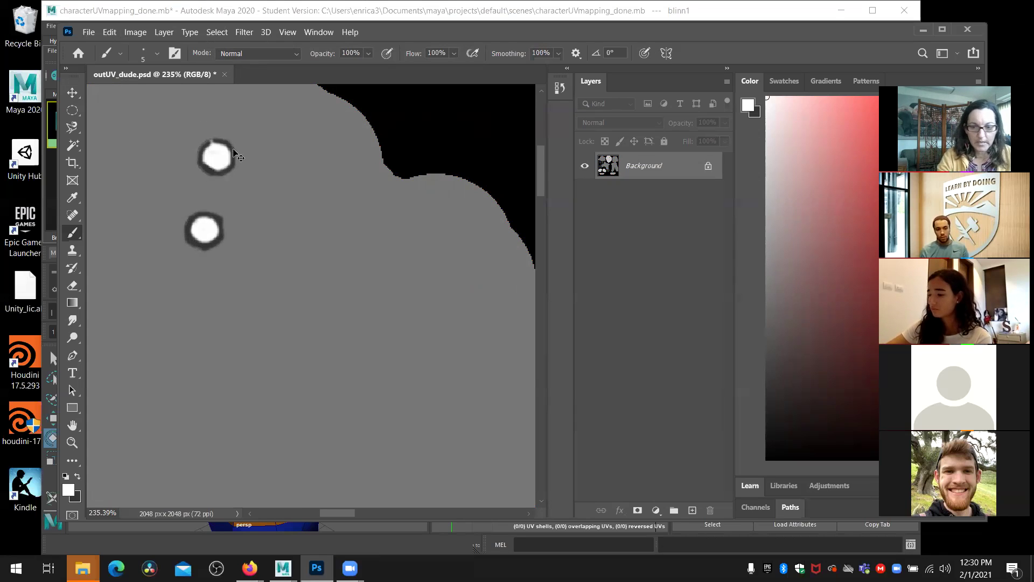
key(ctrl+0)
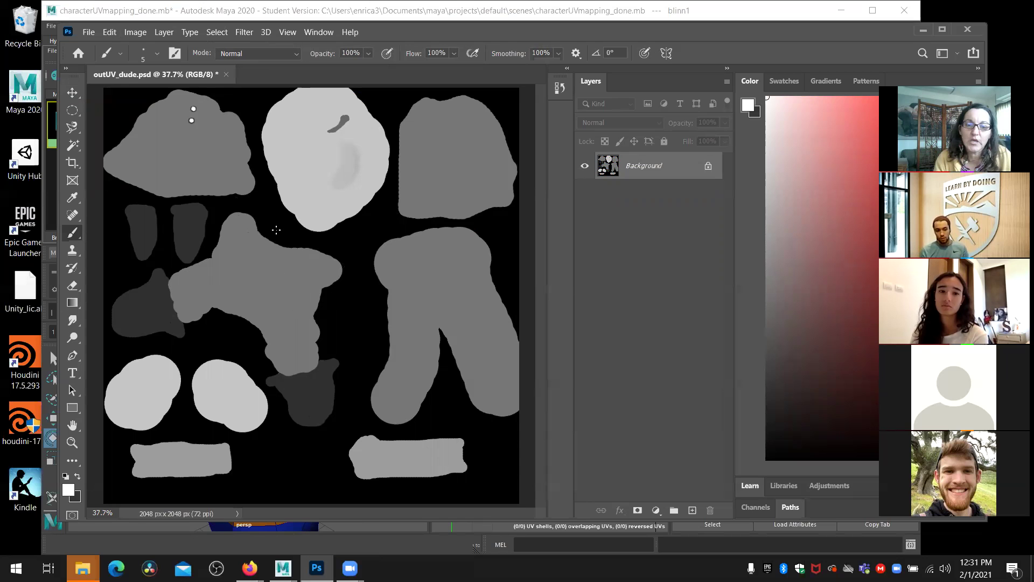
Switch to Maya, collapse the Hypershade panel and inspect the whole character in the perspective view.
mouse_move(283, 568)
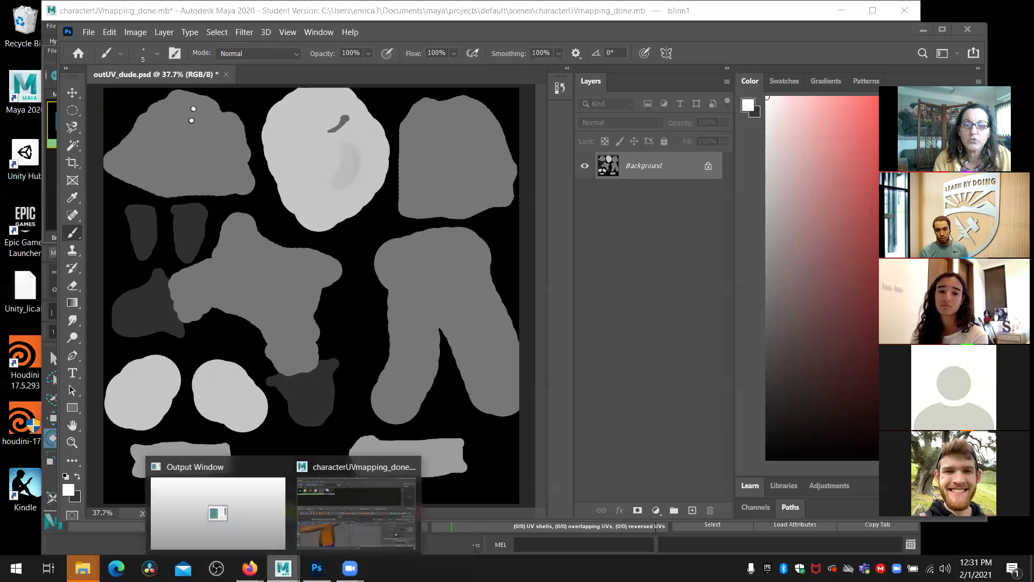
click(308, 535)
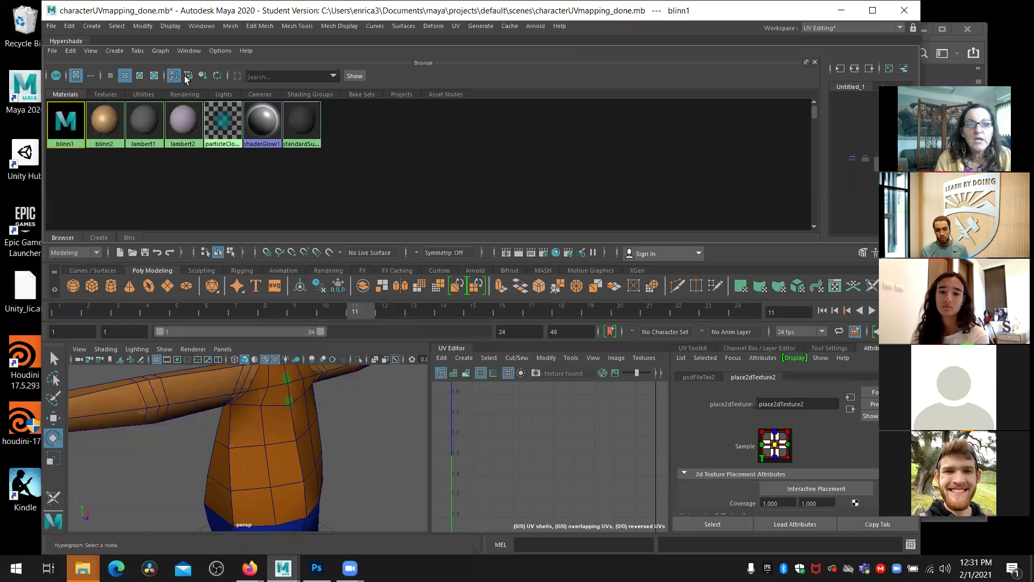
double_click(74, 41)
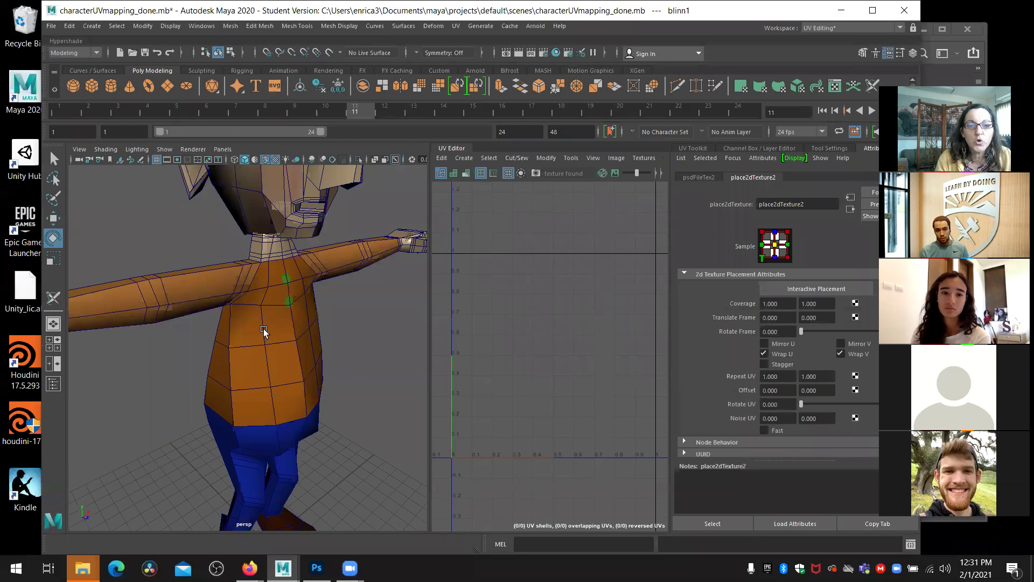
scroll(262, 327, down, 4)
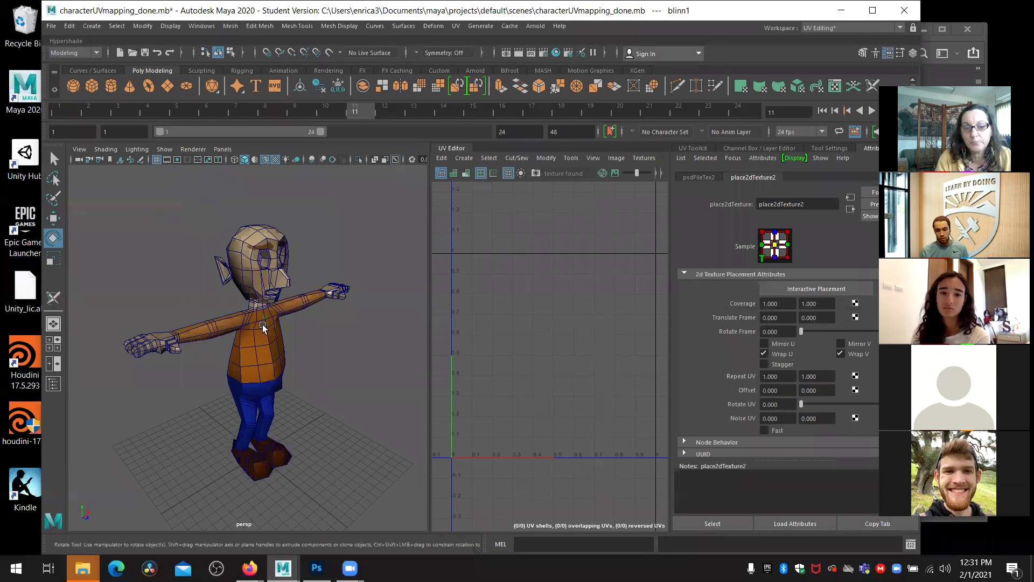
mouse_move(298, 398)
alt+mouse_down()
mouse_move(179, 382)
mouse_move(287, 398)
alt+mouse_up()
alt+drag(279, 397, 277, 397)
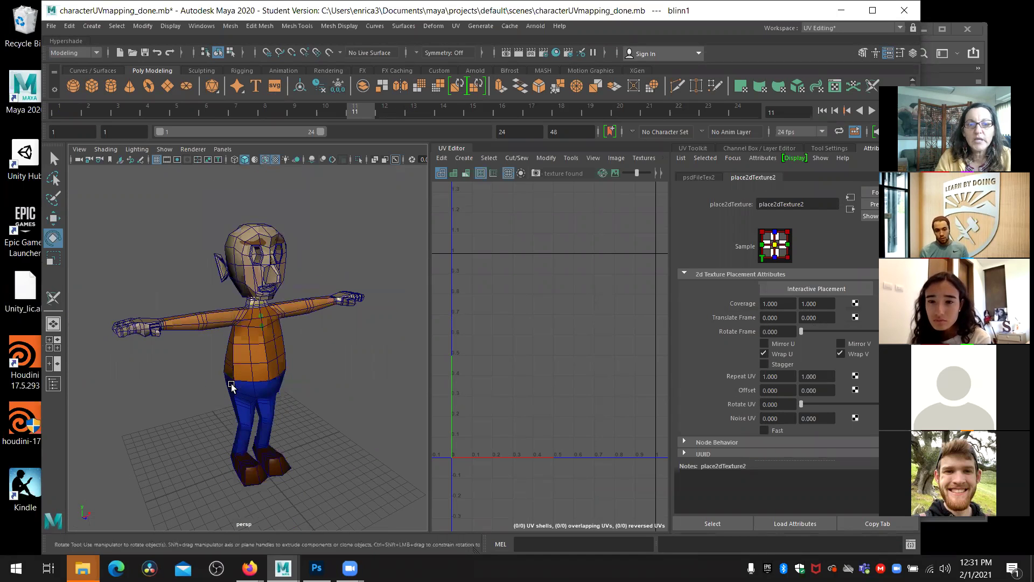